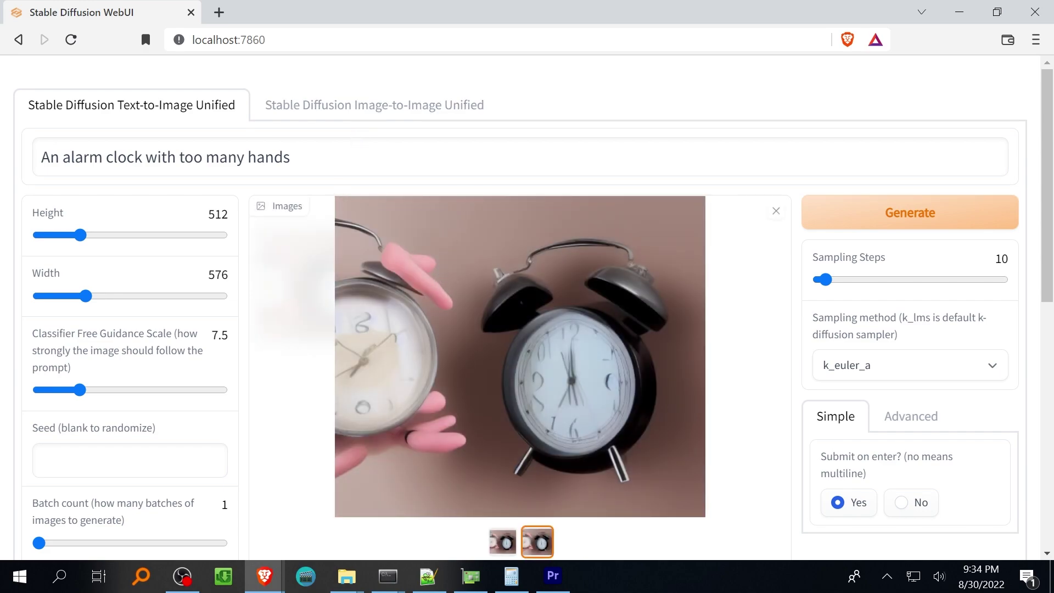
# Replace 'too many' with 'two hour' in the prompt and generate new alarm-clock images
pyautogui.doubleClick(191, 158)
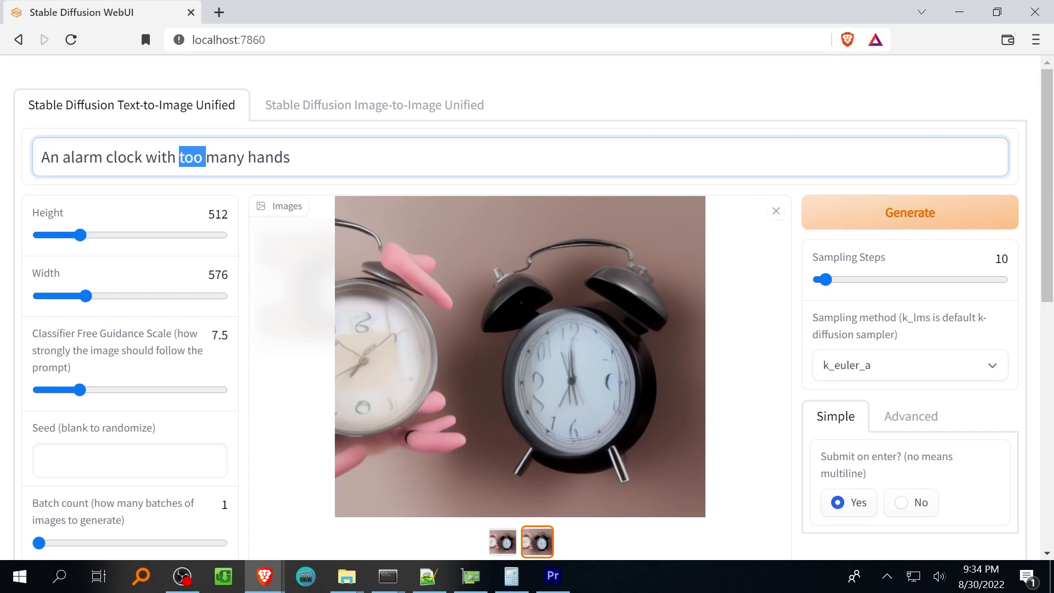
pyautogui.press('BackSpace')
pyautogui.hotkey('ctrl', 'Delete')
pyautogui.write('two hkh')
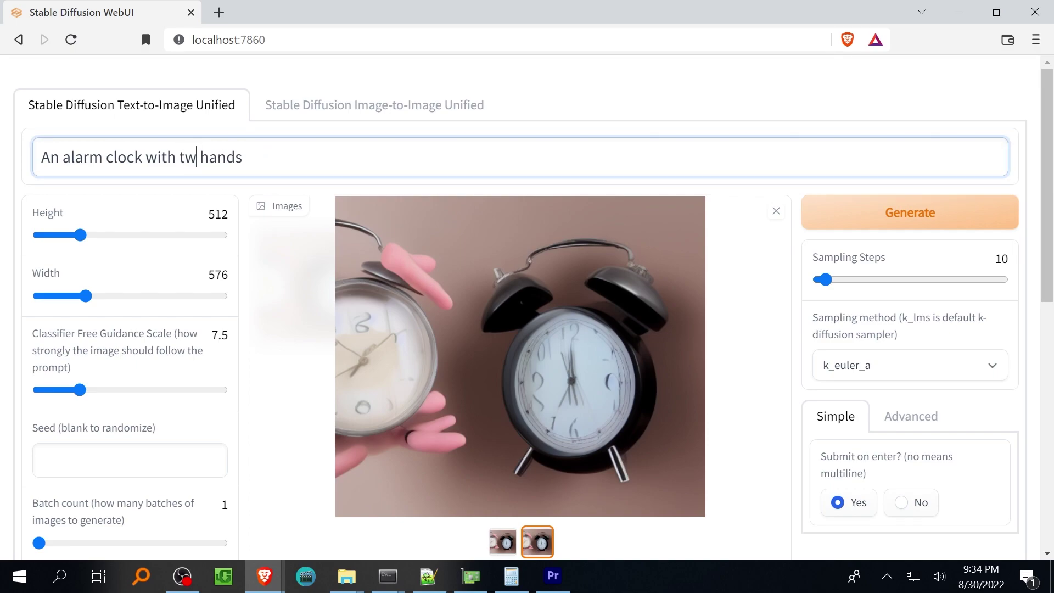
pyautogui.press('BackSpace')
pyautogui.press('BackSpace')
pyautogui.write('our')
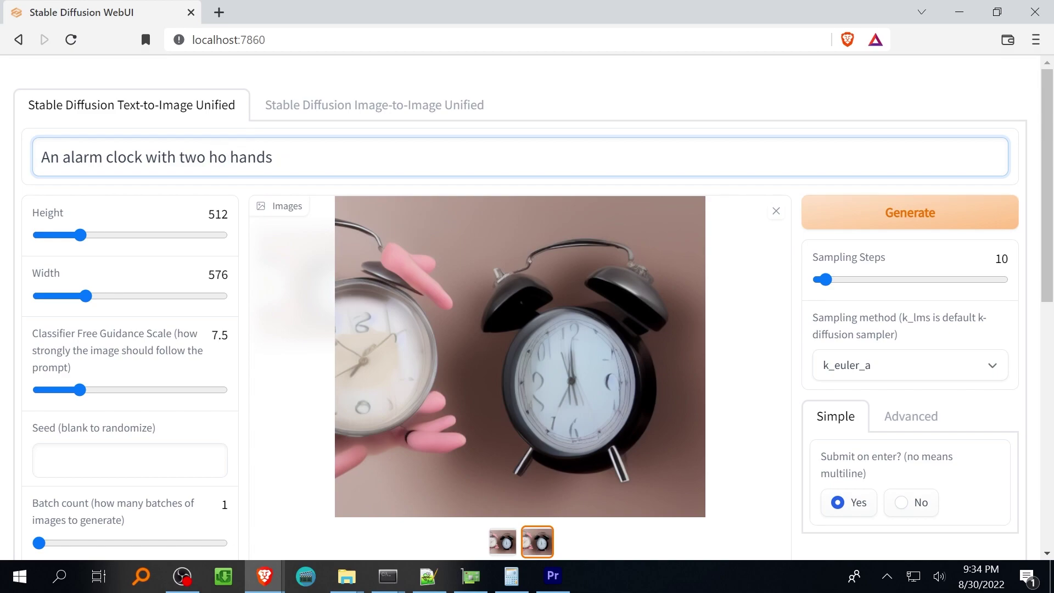
pyautogui.click(863, 213)
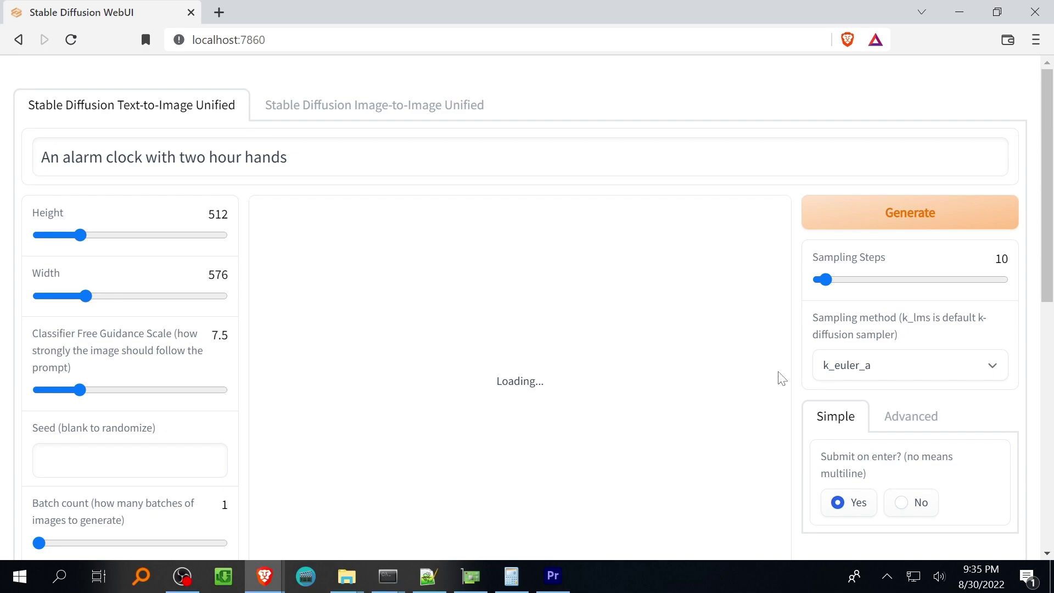
# Open the hlky repo's 'Open in Colab' notebook in a new tab and switch to it
pyautogui.scroll(-1, 781, 378)
pyautogui.scroll(1, 782, 379)
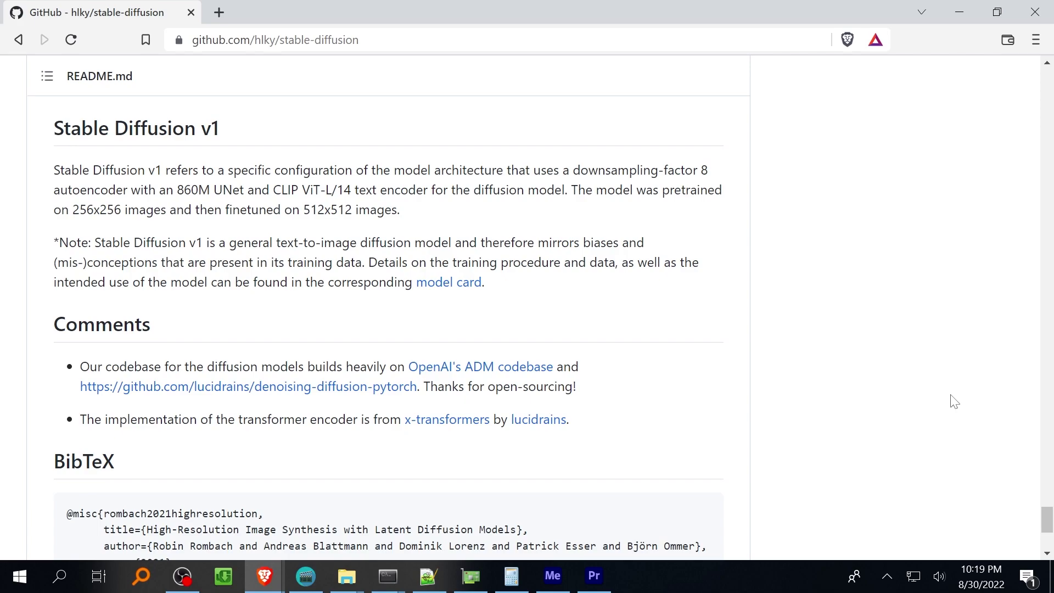
pyautogui.press('Home')
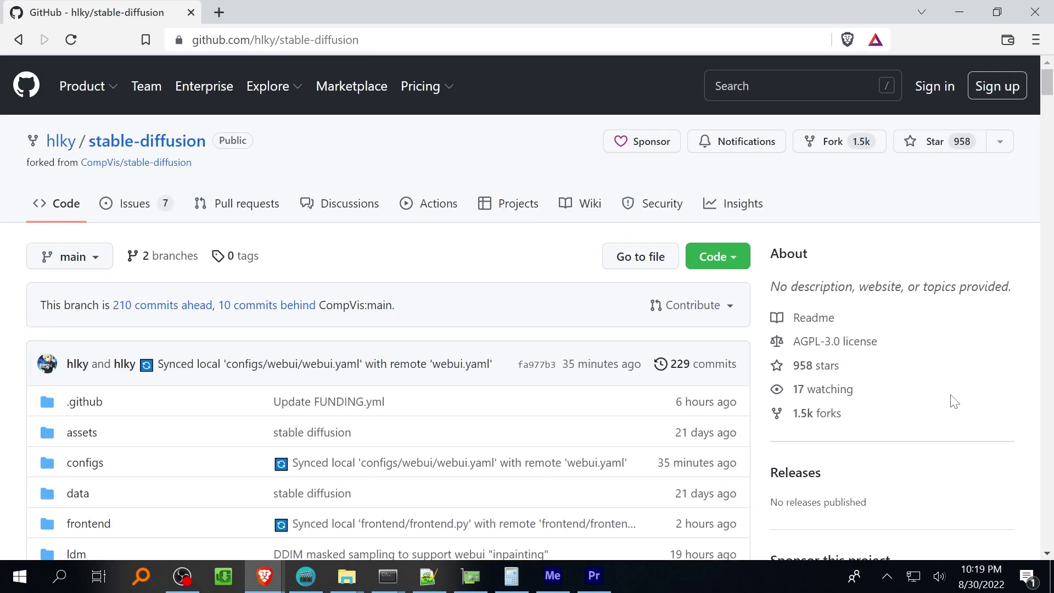
pyautogui.scroll(-15, 954, 401)
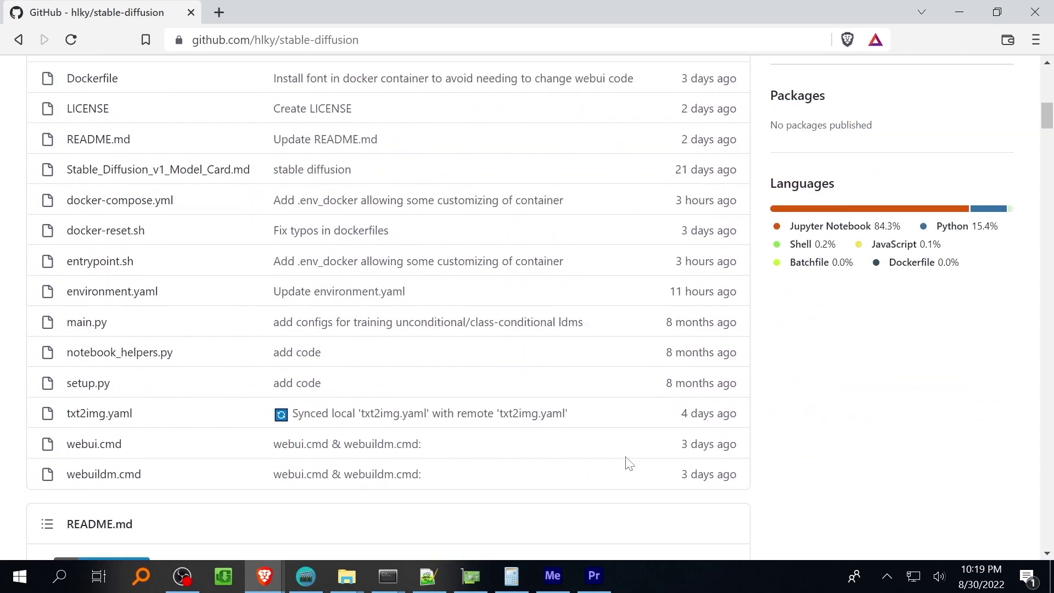
pyautogui.scroll(-3, 540, 488)
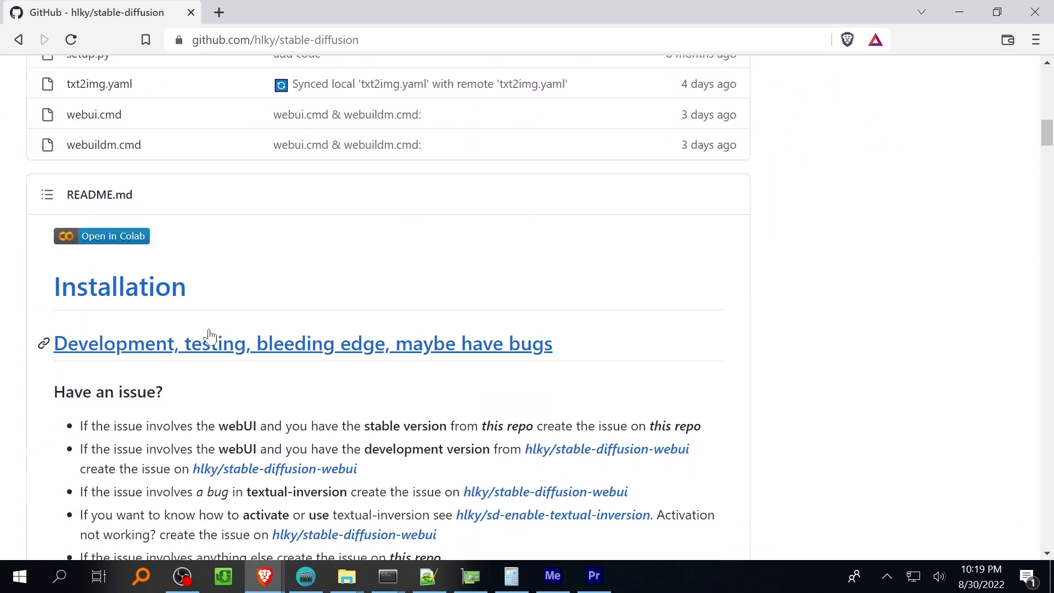
pyautogui.middleClick(106, 241)
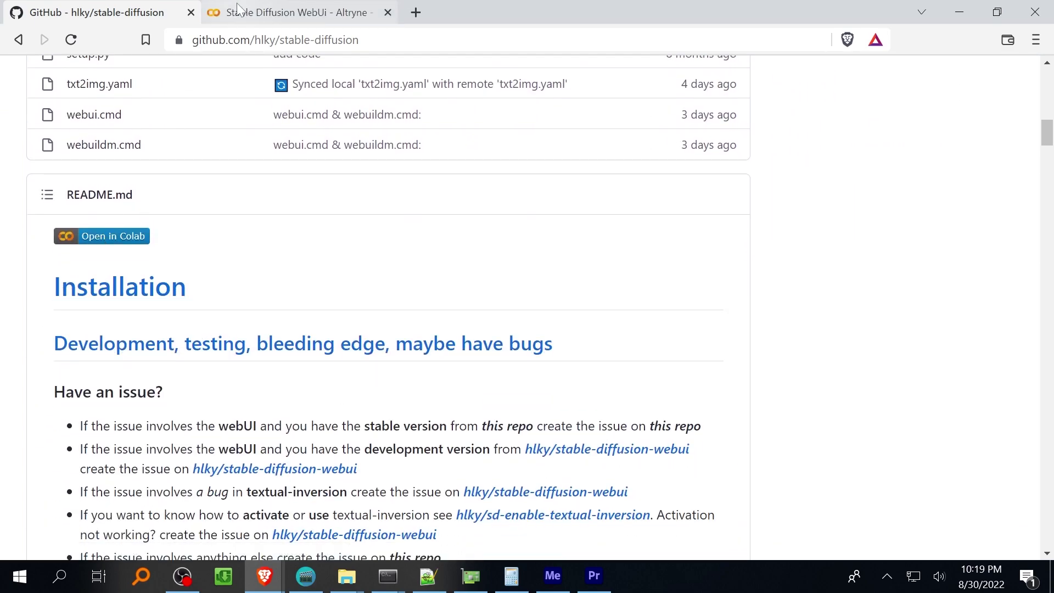
pyautogui.click(245, 15)
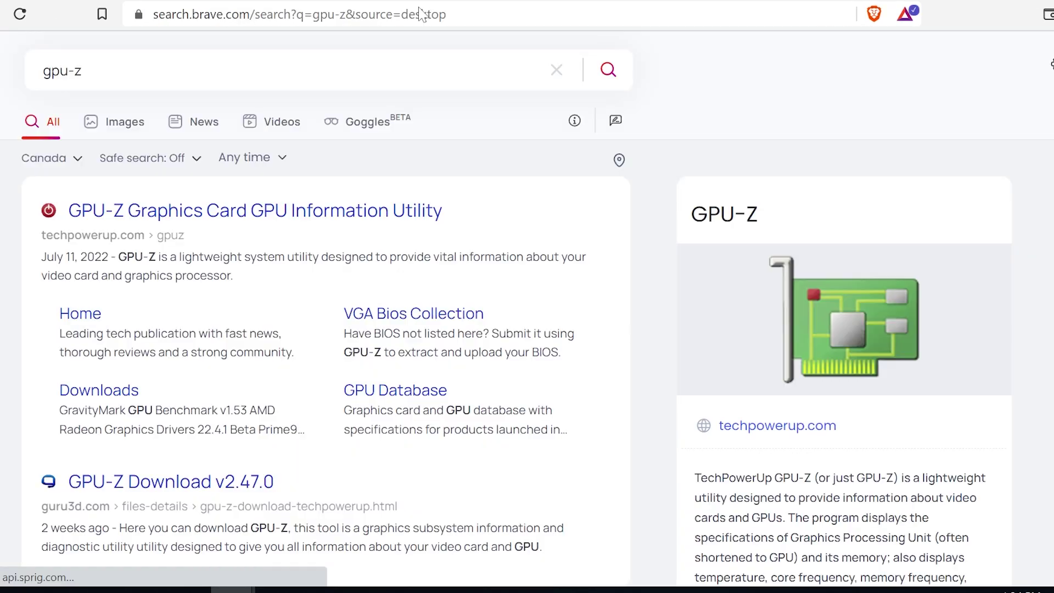
# Open TechPowerUp's 'GPU-Z Graphics Card GPU Information Utility' result and scroll toward its screenshots
pyautogui.click(214, 222)
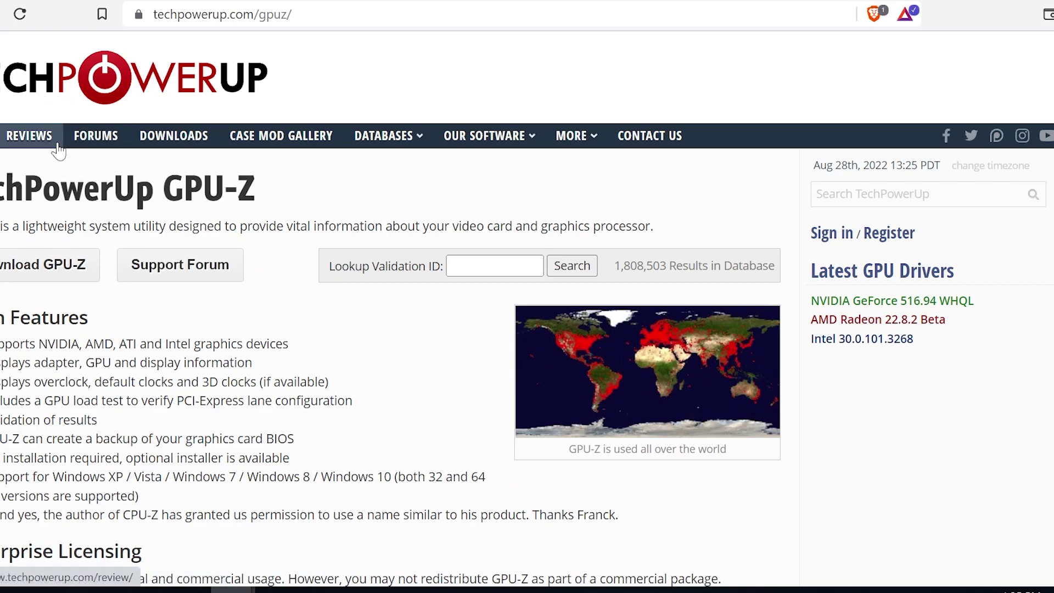
pyautogui.scroll(-5, 110, 220)
# Switch GPU-Z 2.47.0 to the Sensors tab to view the GTX 1660 SUPER's live readings
pyautogui.scroll(-4, 136, 256)
pyautogui.scroll(-3, 136, 255)
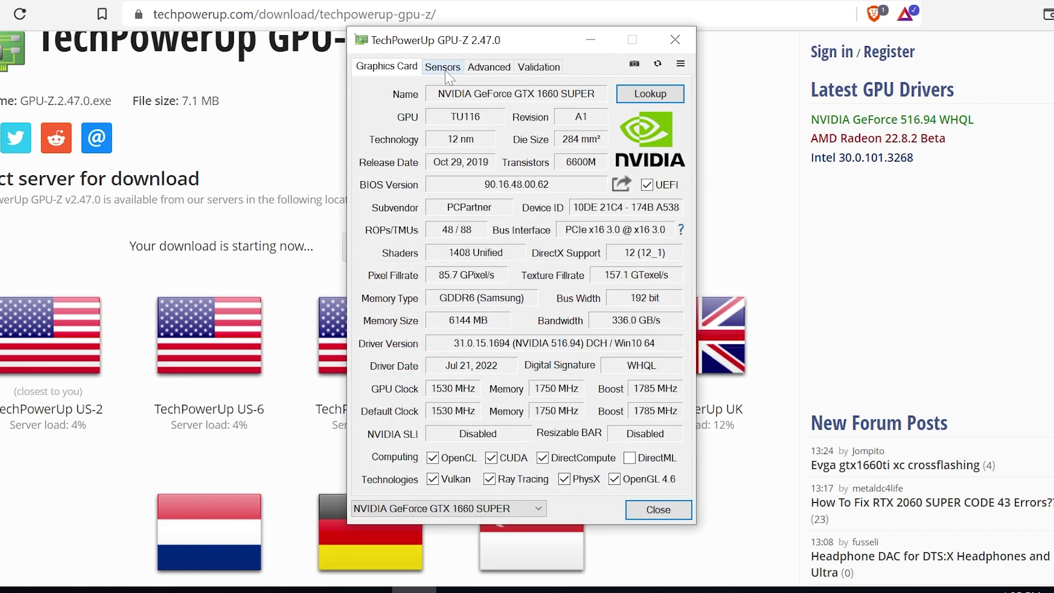
pyautogui.click(446, 67)
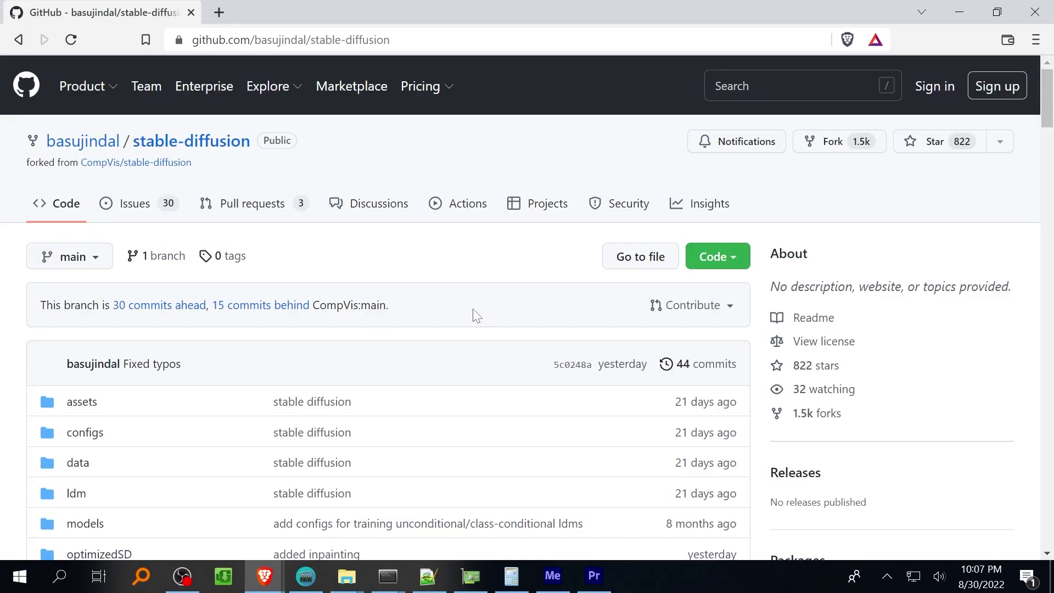
pyautogui.scroll(-12, 477, 315)
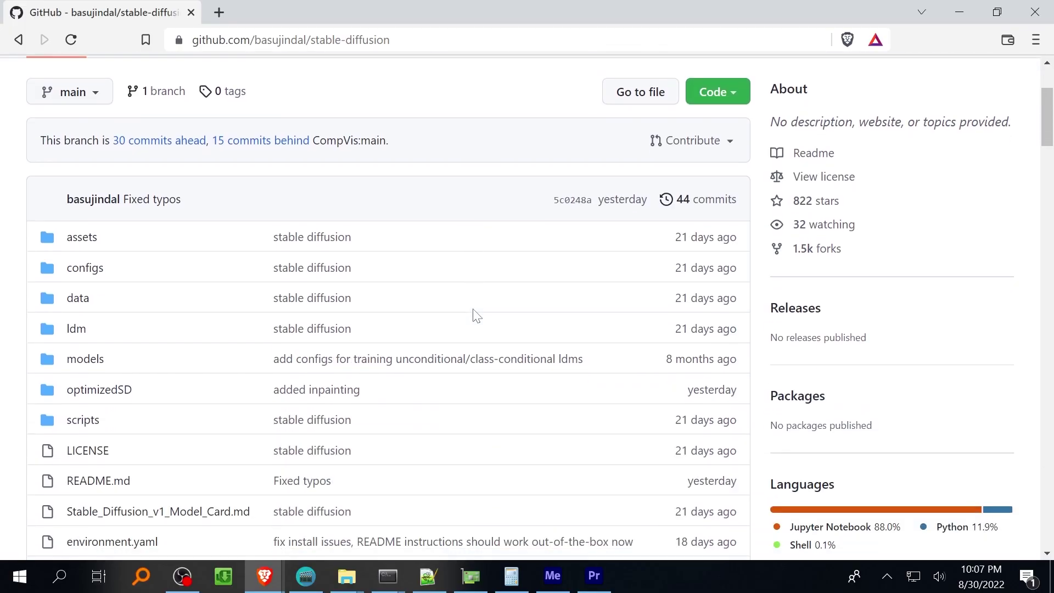
pyautogui.scroll(-2, 476, 316)
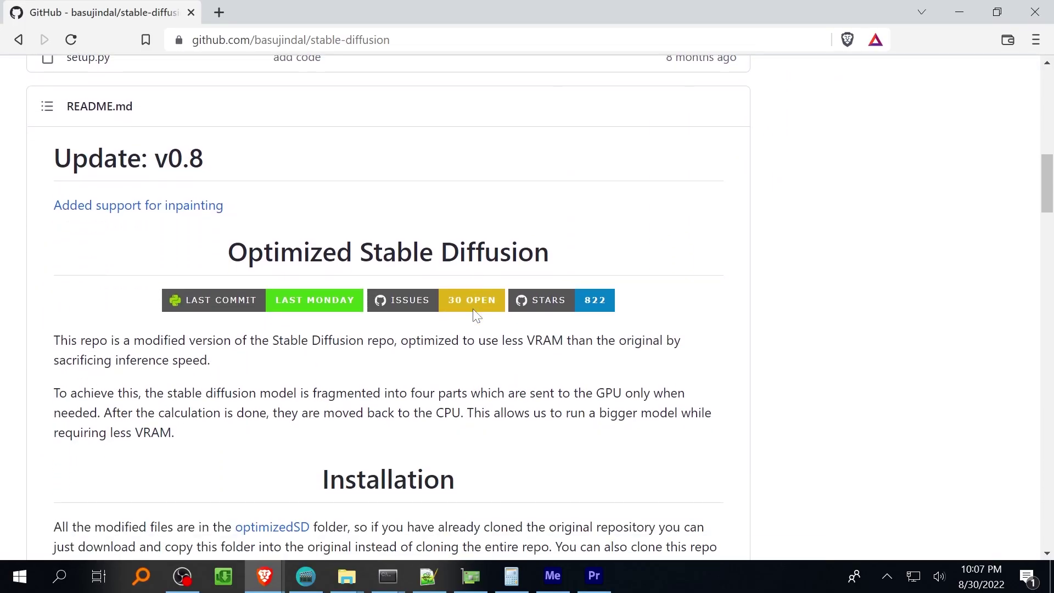
pyautogui.scroll(-4, 475, 317)
pyautogui.scroll(-3, 474, 313)
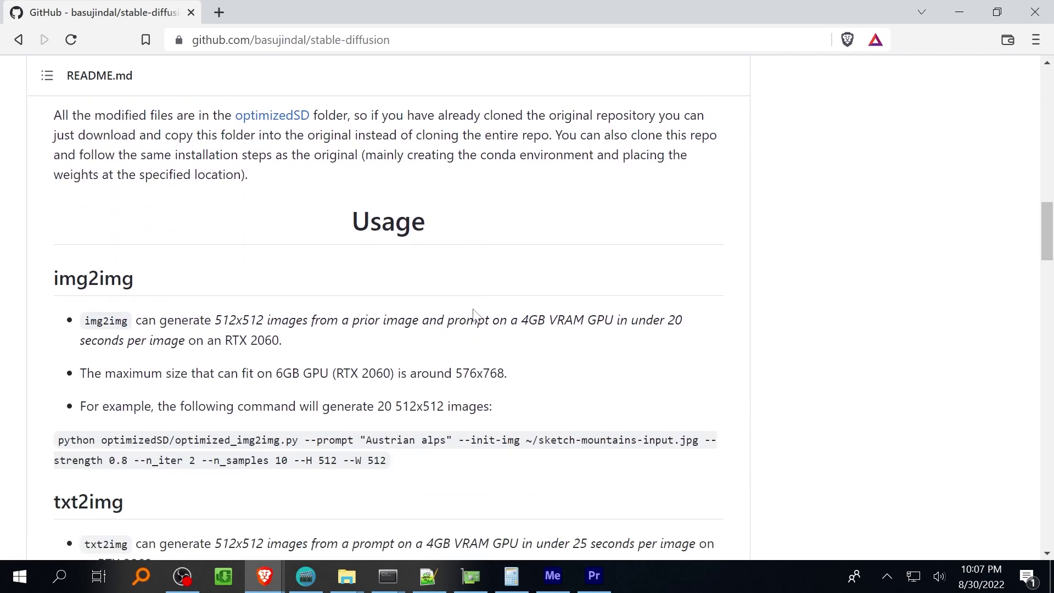
pyautogui.scroll(-3, 474, 316)
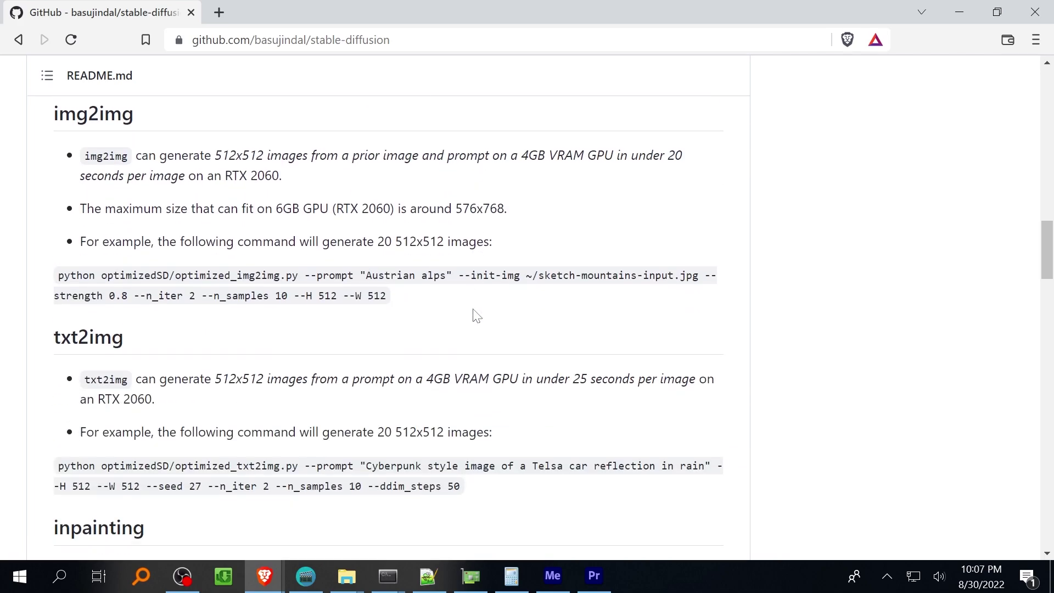
pyautogui.scroll(-5, 477, 316)
pyautogui.scroll(-3, 476, 316)
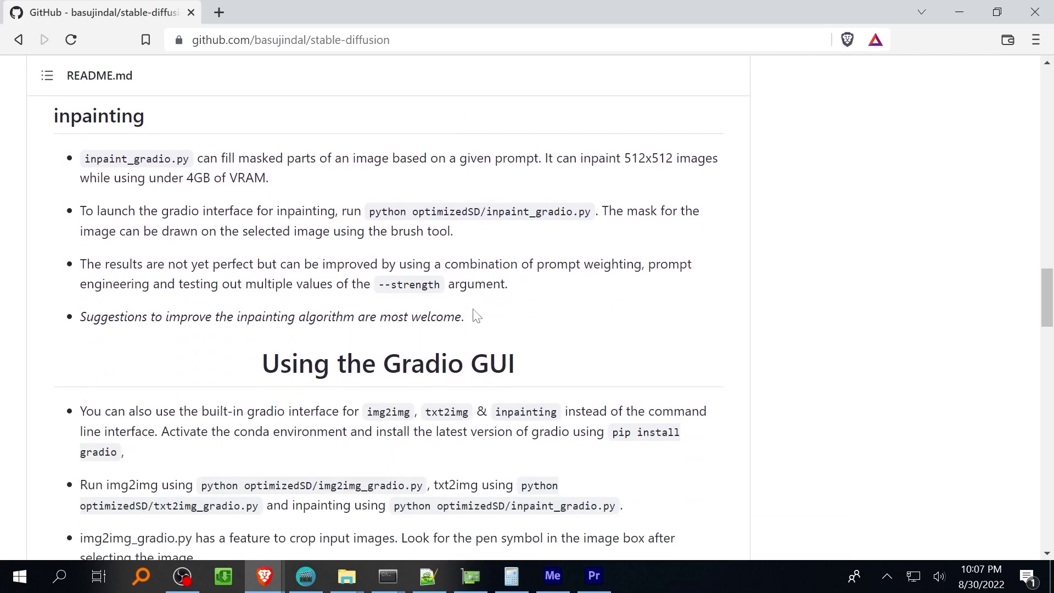
pyautogui.scroll(-12, 476, 316)
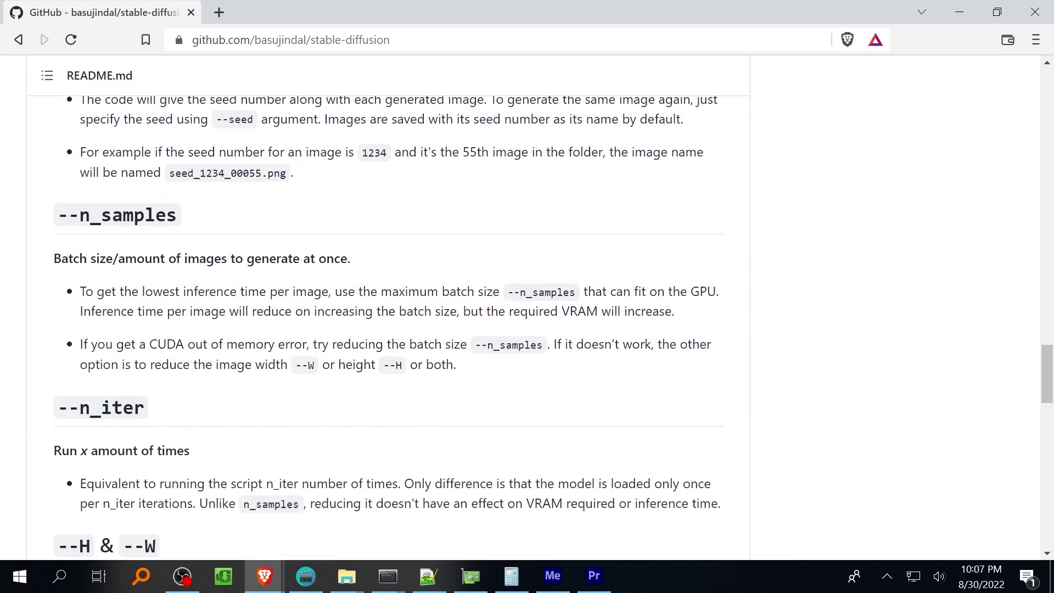
pyautogui.scroll(-9, 475, 317)
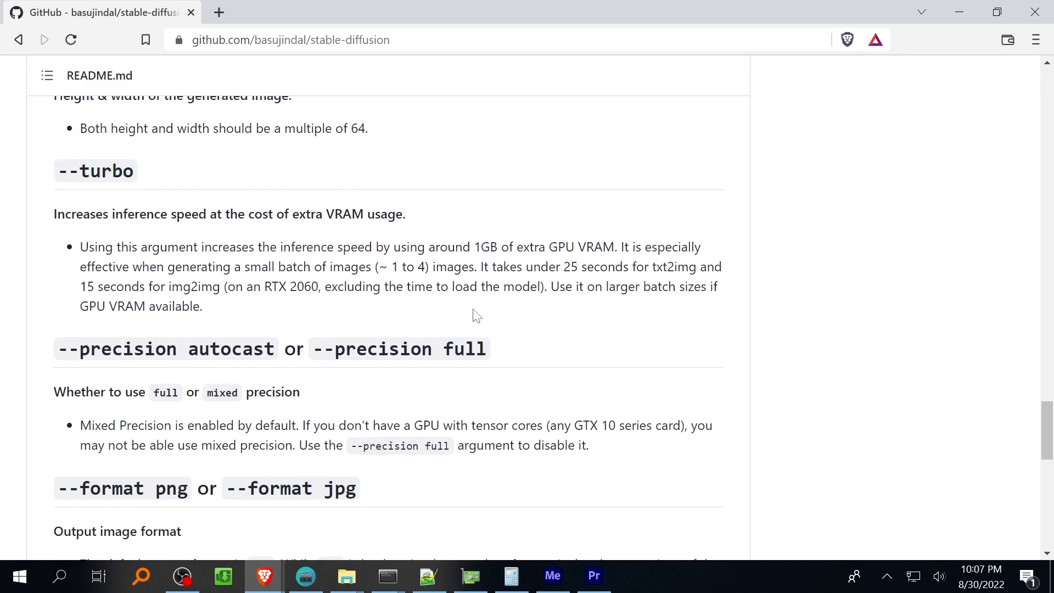
pyautogui.scroll(-9, 476, 319)
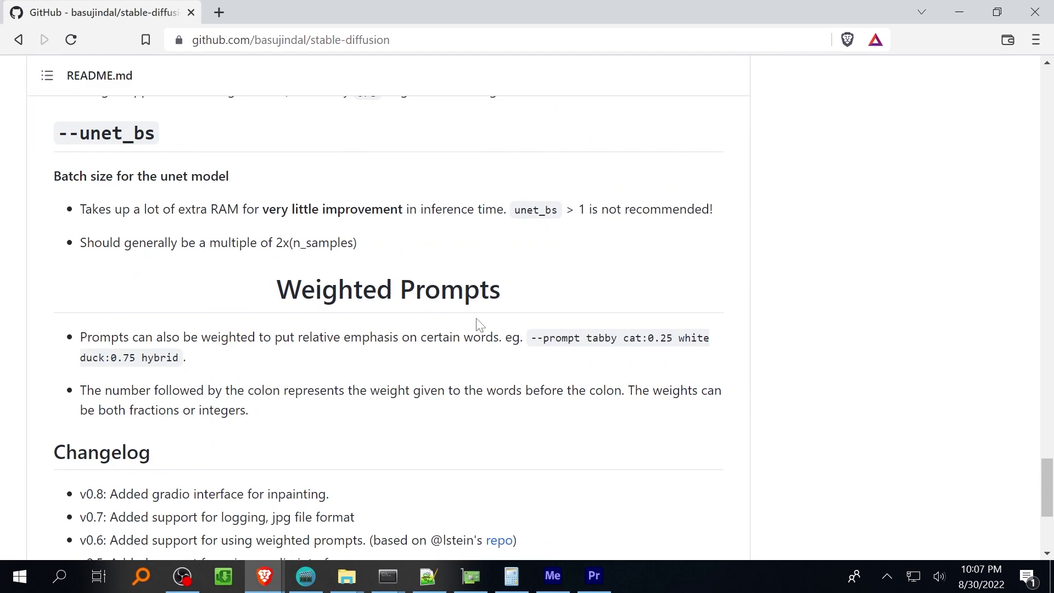
pyautogui.scroll(-5, 479, 324)
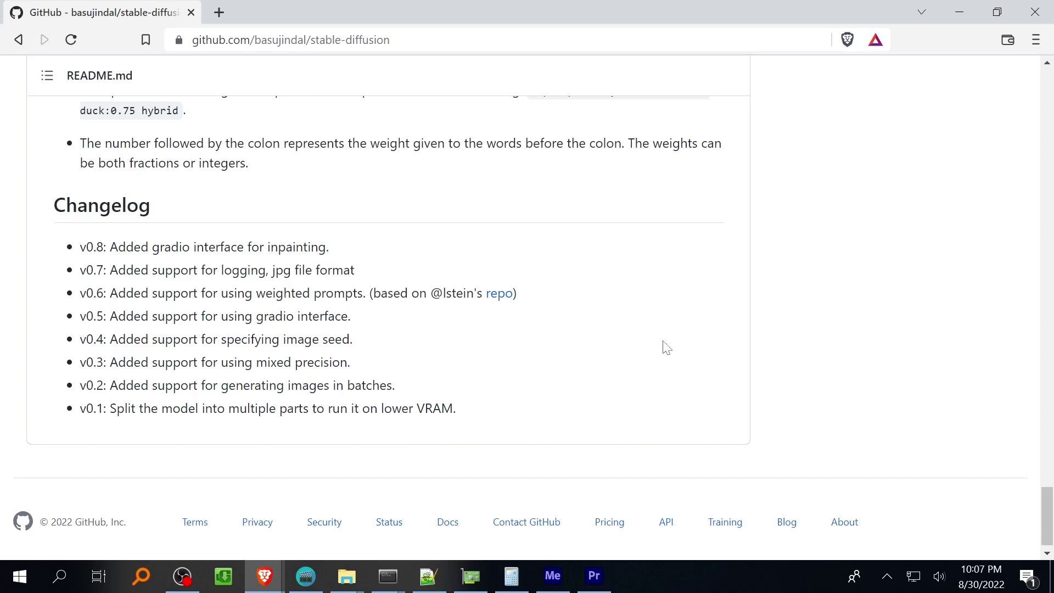
pyautogui.scroll(20, 667, 347)
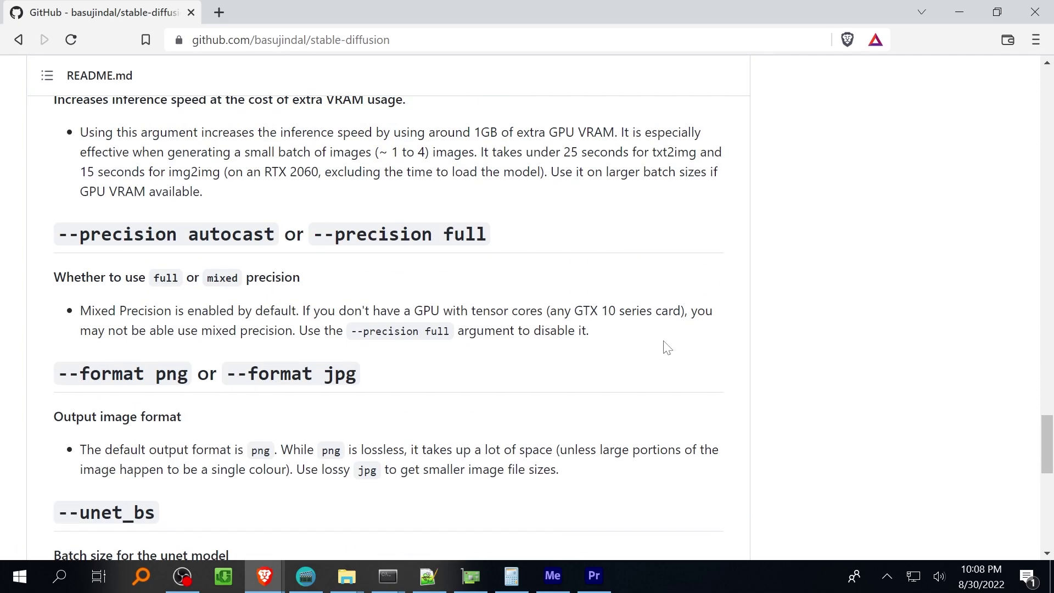
pyautogui.scroll(20, 666, 347)
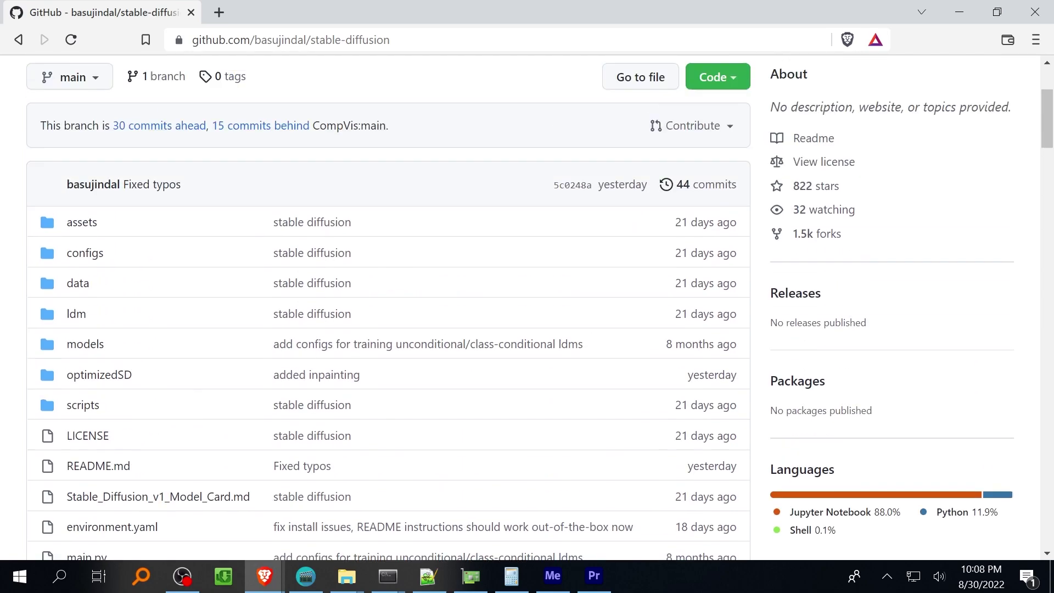
pyautogui.scroll(2, 666, 347)
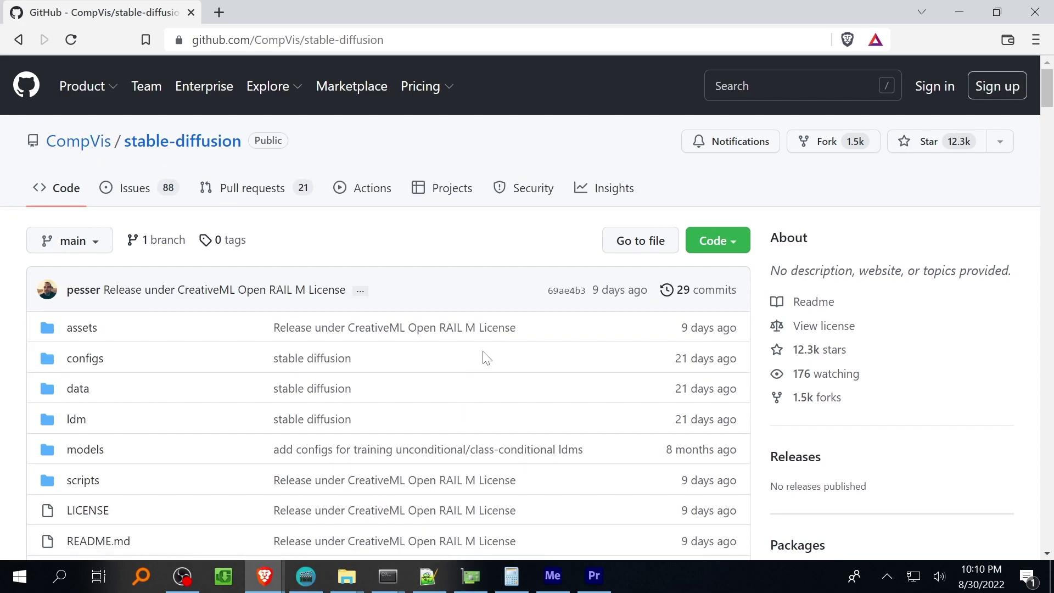
# Scroll through the CompVis/stable-diffusion README
pyautogui.scroll(-6, 486, 359)
pyautogui.scroll(-6, 486, 358)
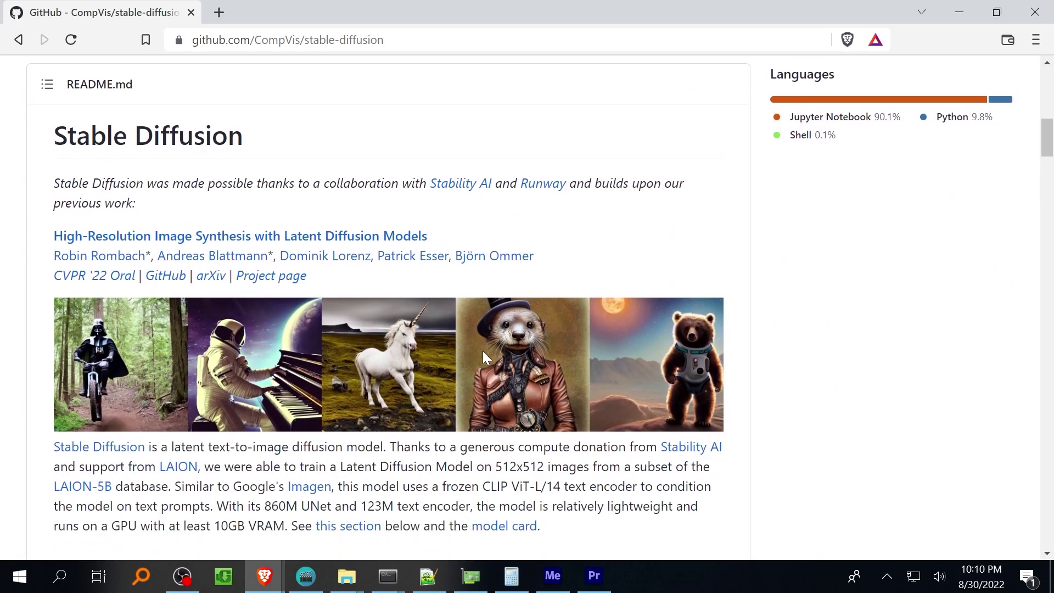
pyautogui.scroll(-1, 484, 357)
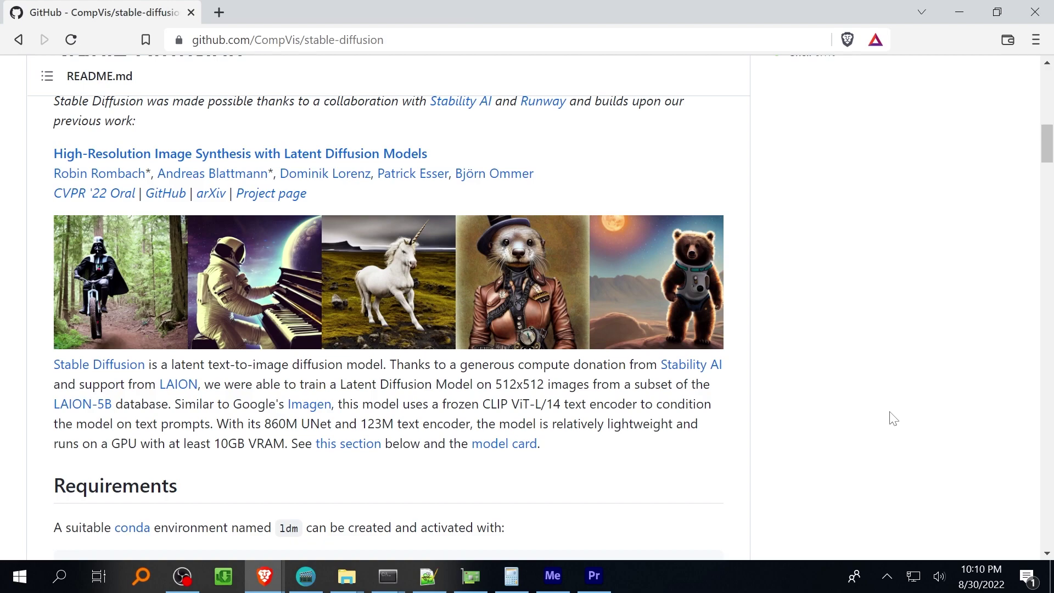
pyautogui.scroll(-7, 893, 419)
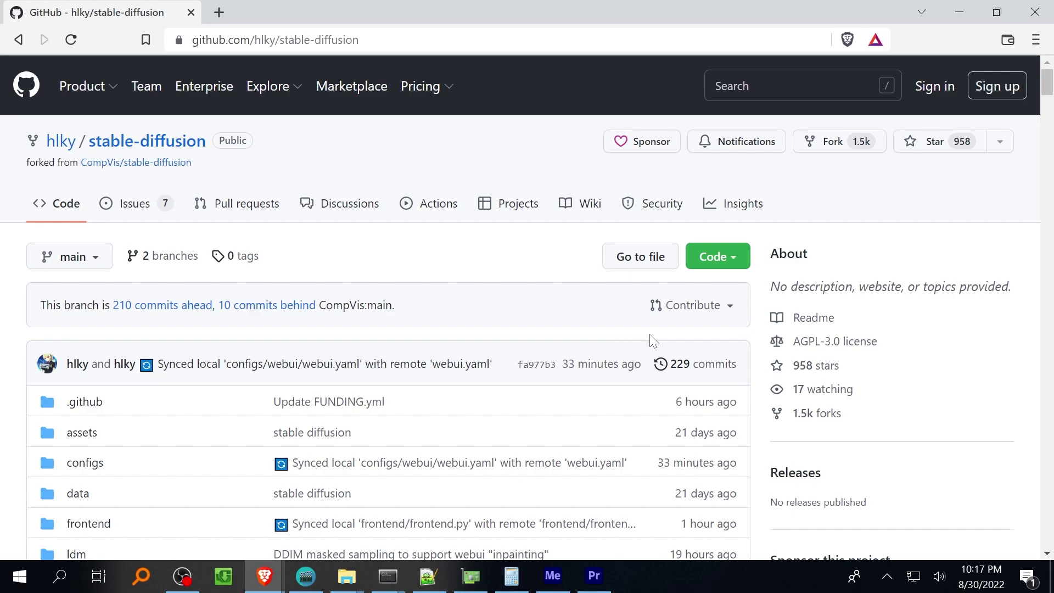
# Scroll the hlky README past Important notes and Features to the Stable Diffusion web UI heading
pyautogui.scroll(-5, 667, 354)
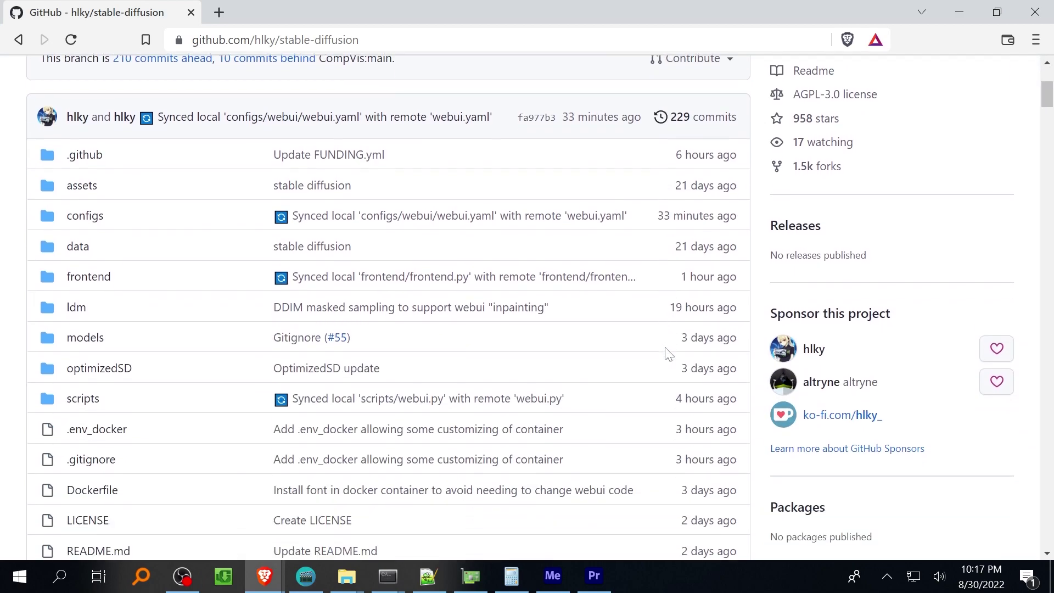
pyautogui.scroll(-13, 668, 354)
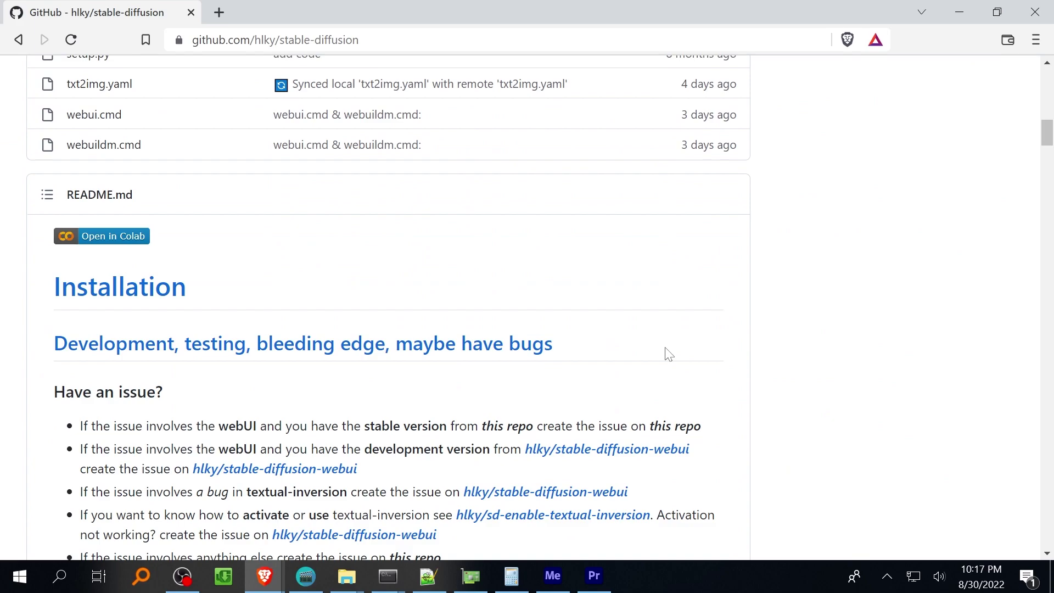
pyautogui.scroll(-3, 668, 354)
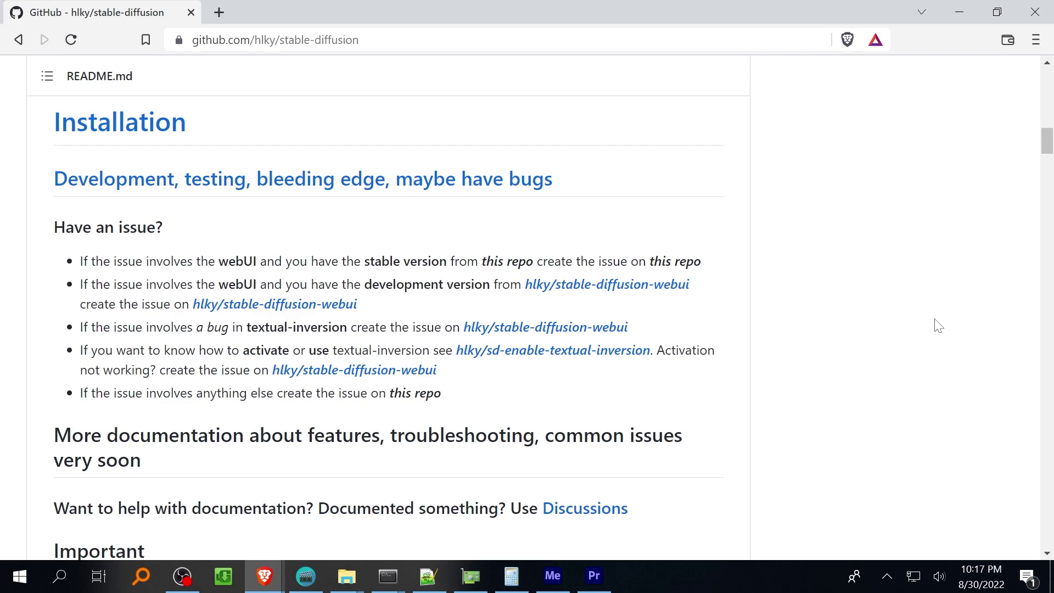
pyautogui.scroll(-8, 938, 326)
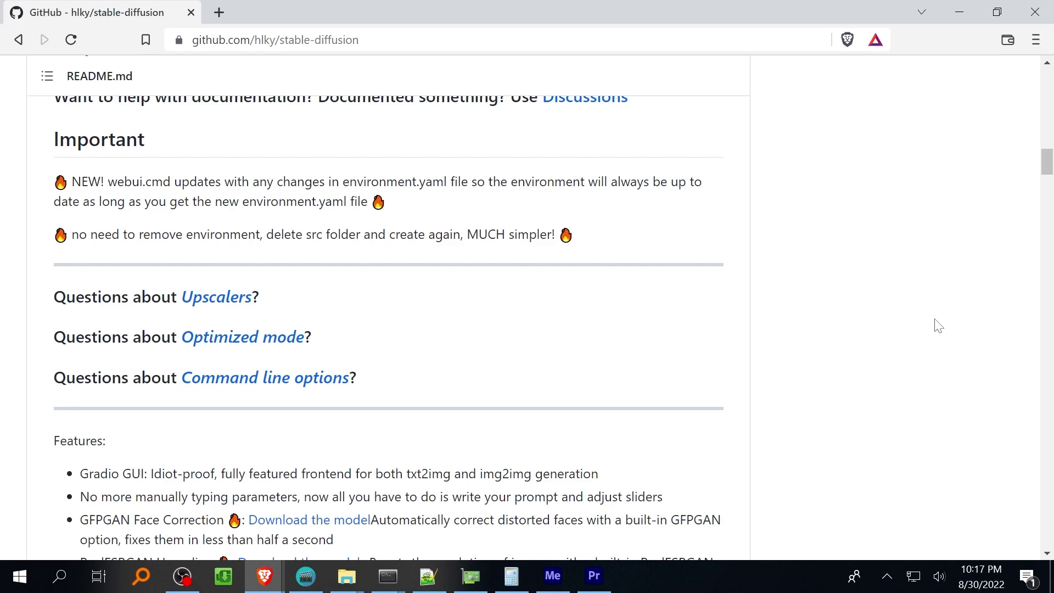
pyautogui.scroll(-5, 939, 326)
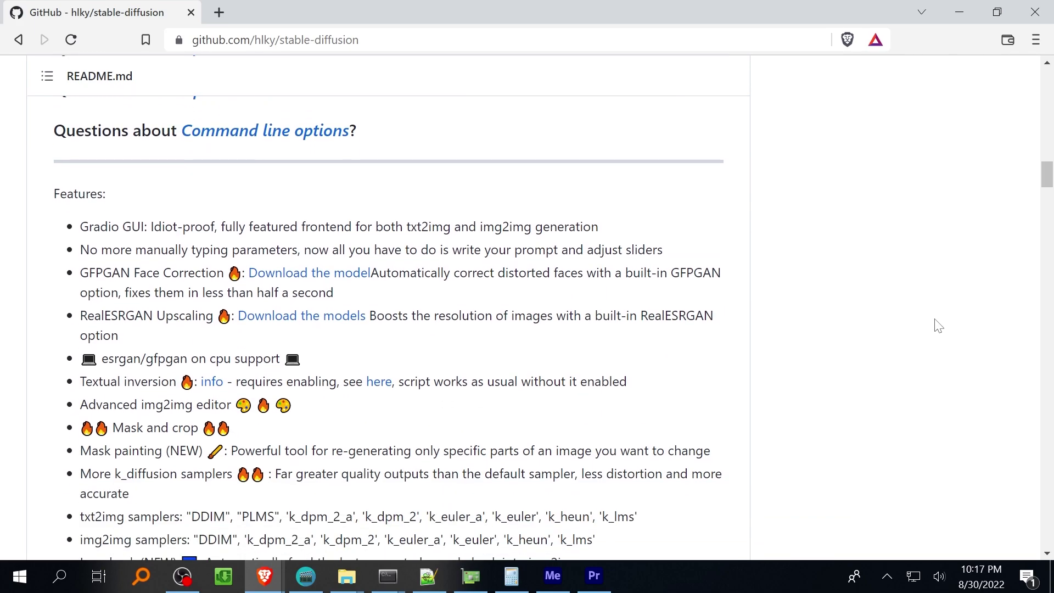
pyautogui.scroll(-2, 939, 325)
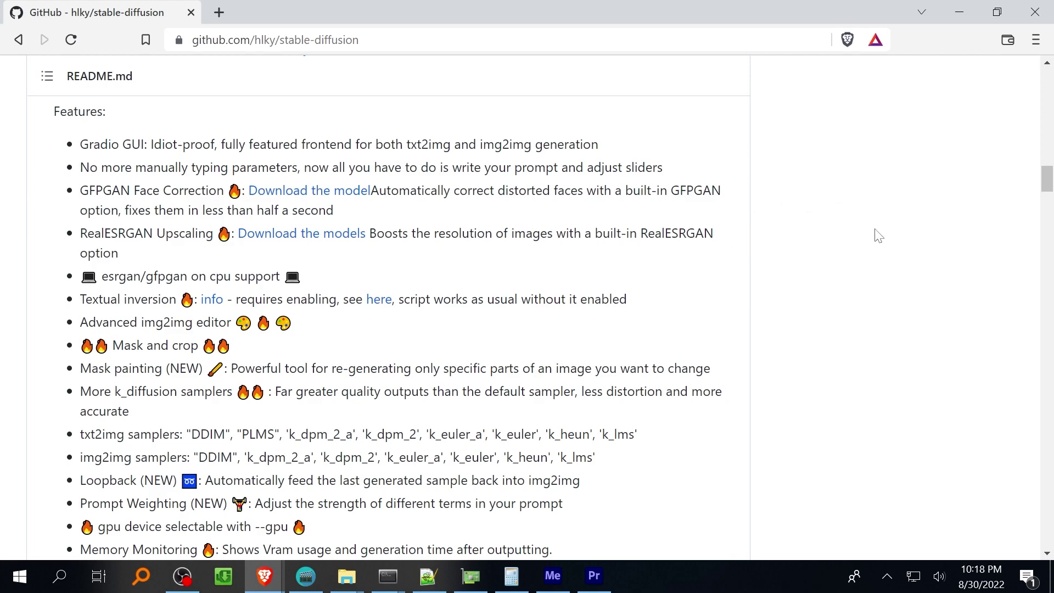
pyautogui.scroll(-2, 879, 236)
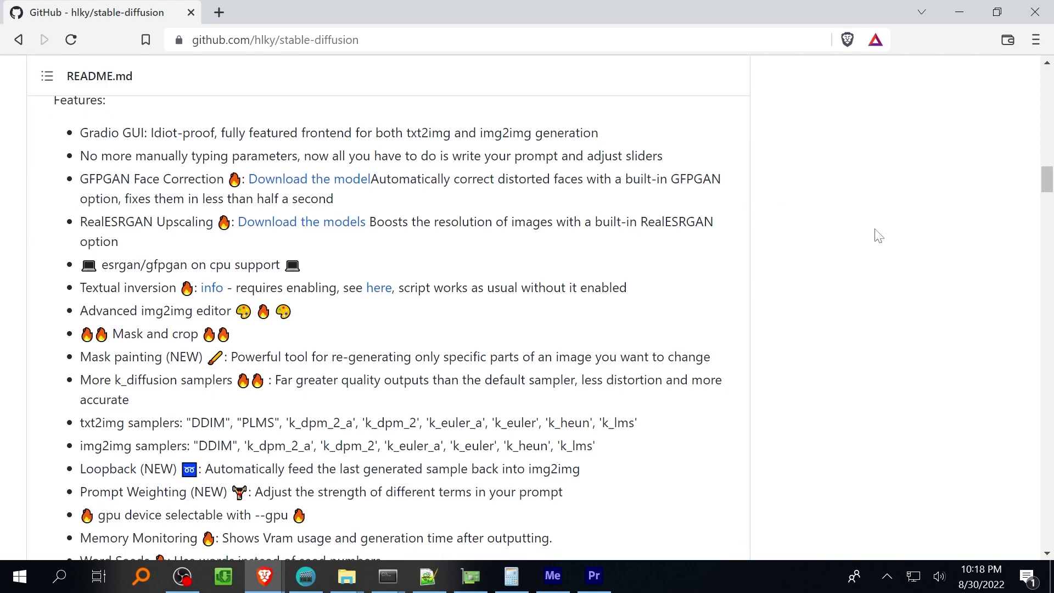
pyautogui.scroll(-3, 880, 241)
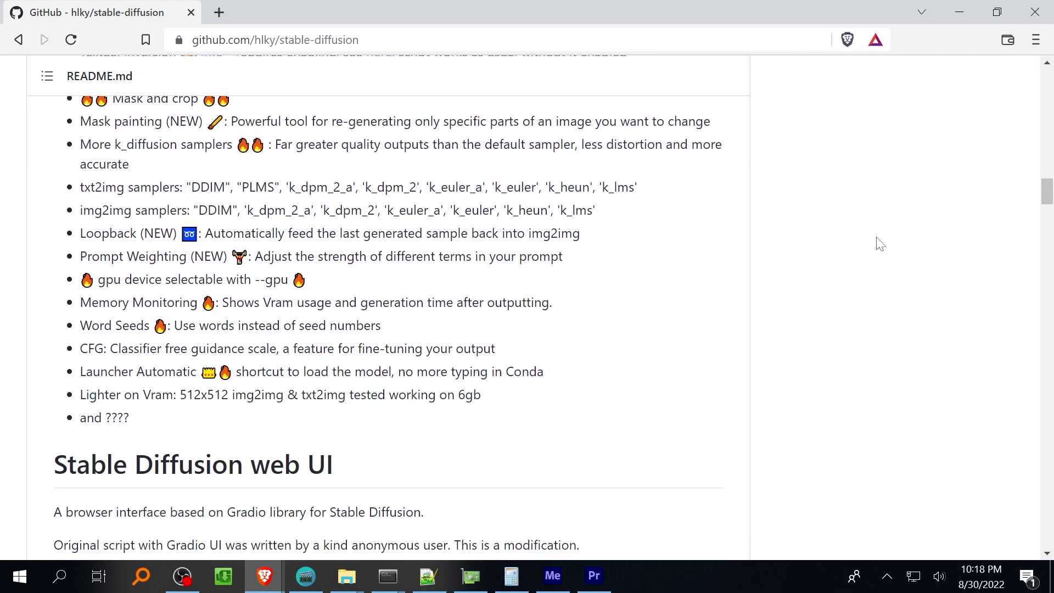
# Scroll past the txt2img and img2img screenshots to the GFPGAN, RealESRGAN and Web UI notes
pyautogui.scroll(-6, 880, 244)
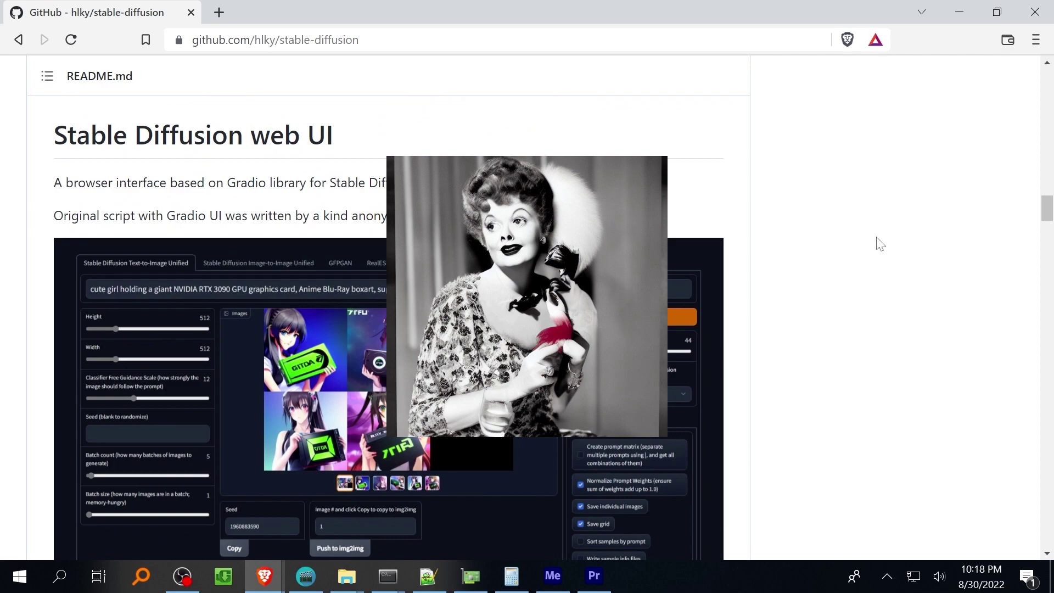
pyautogui.scroll(-2, 877, 257)
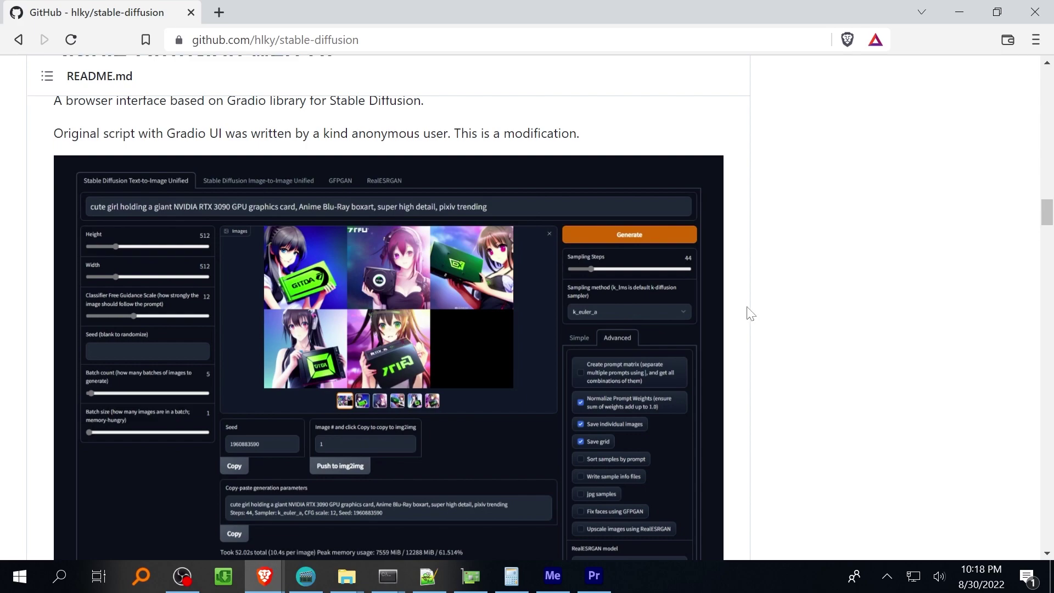
pyautogui.scroll(-10, 750, 313)
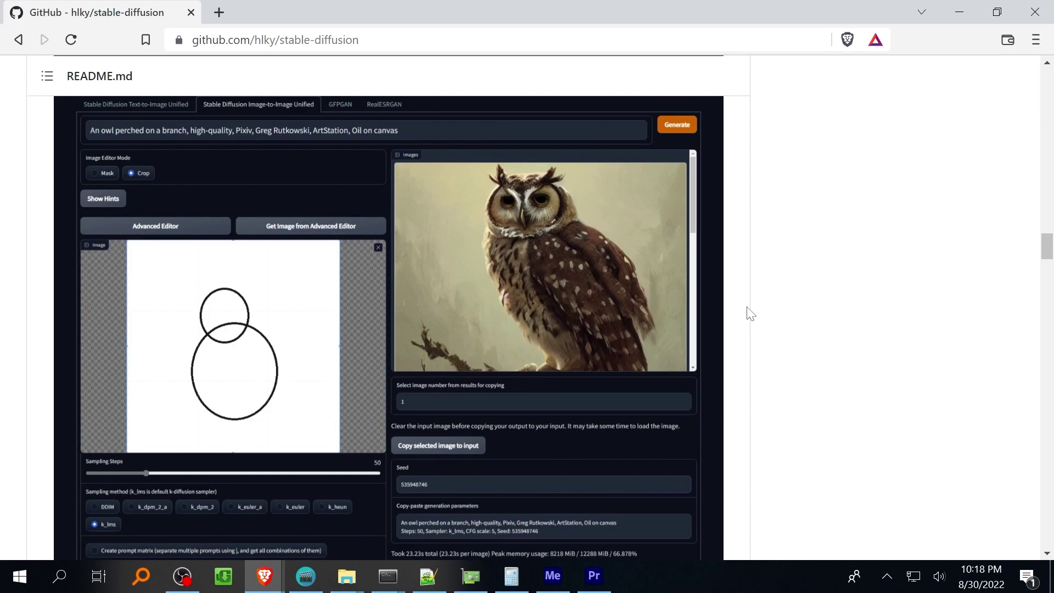
pyautogui.scroll(-6, 750, 312)
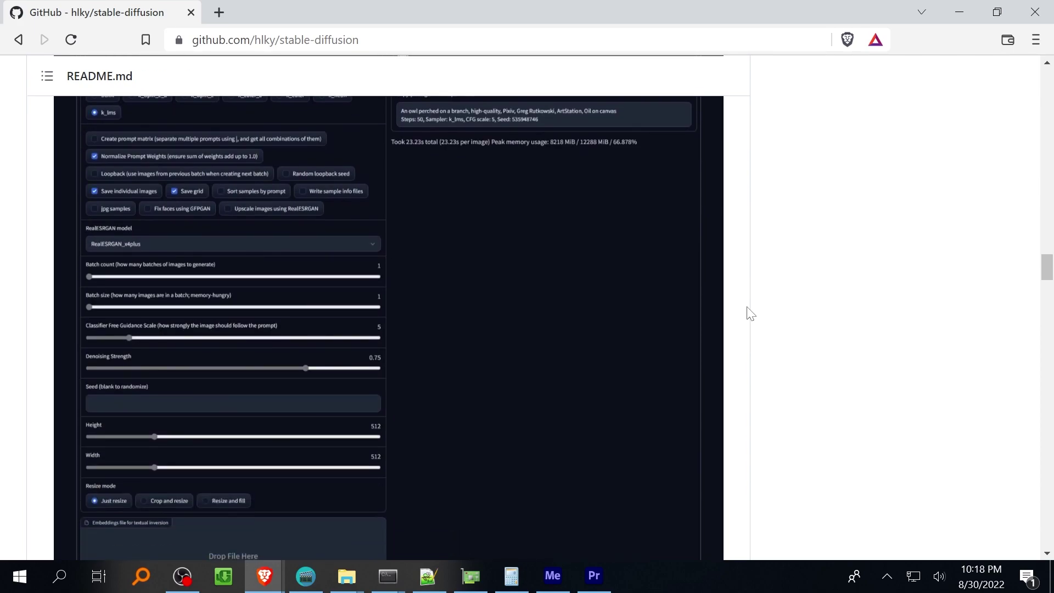
pyautogui.scroll(-15, 751, 313)
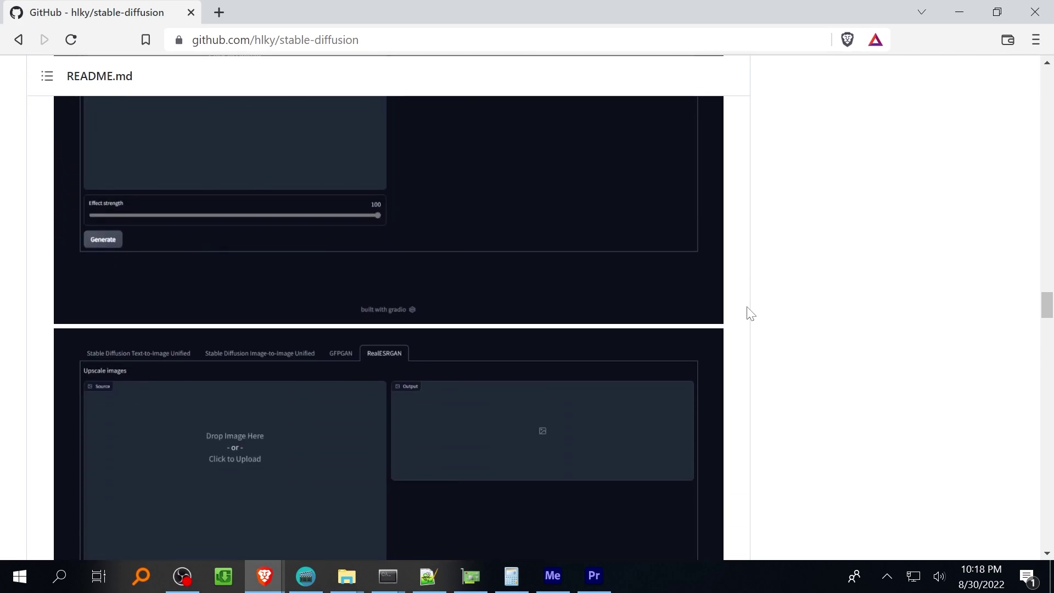
pyautogui.scroll(-5, 751, 313)
pyautogui.scroll(5, 750, 313)
pyautogui.scroll(-5, 751, 312)
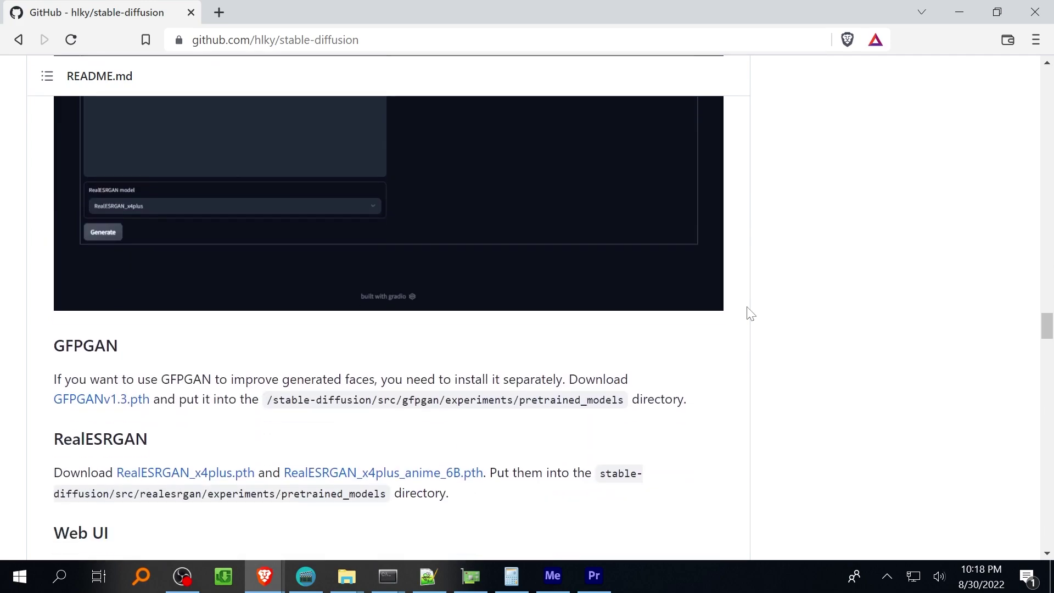
pyautogui.scroll(-3, 750, 313)
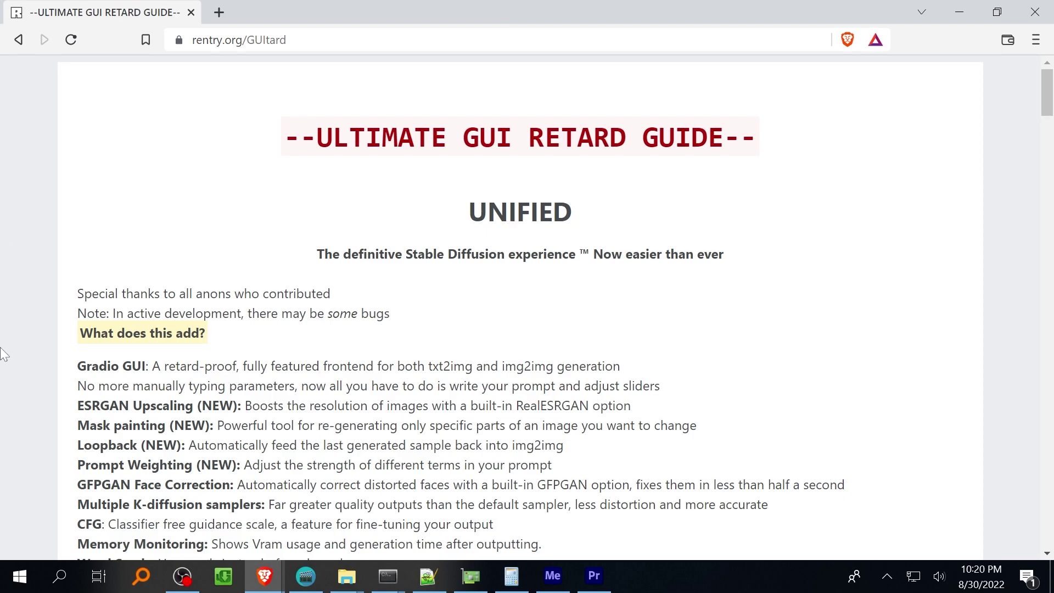
# Scroll the rentry.org GUItard guide, highlight its title, and reach the Guide box's installer links
pyautogui.scroll(-3, 820, 325)
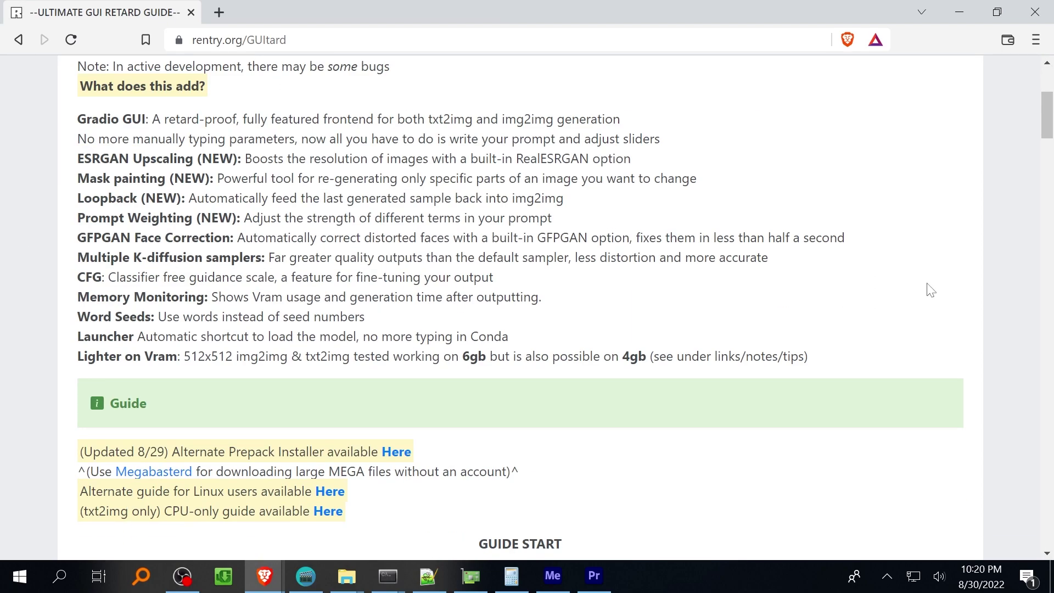
pyautogui.scroll(-3, 922, 295)
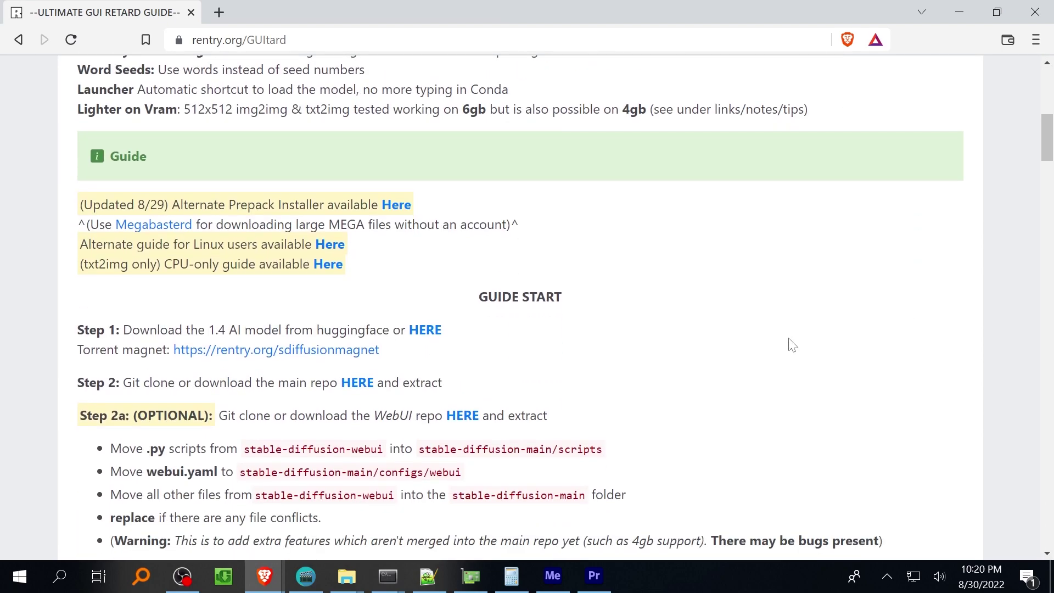
pyautogui.scroll(-1, 927, 216)
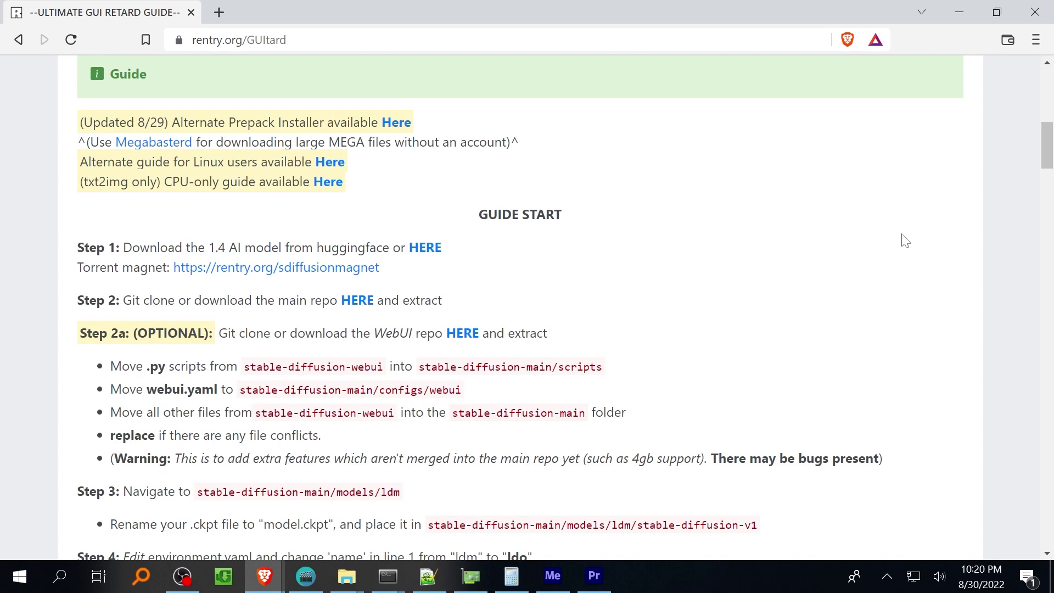
pyautogui.scroll(7, 822, 291)
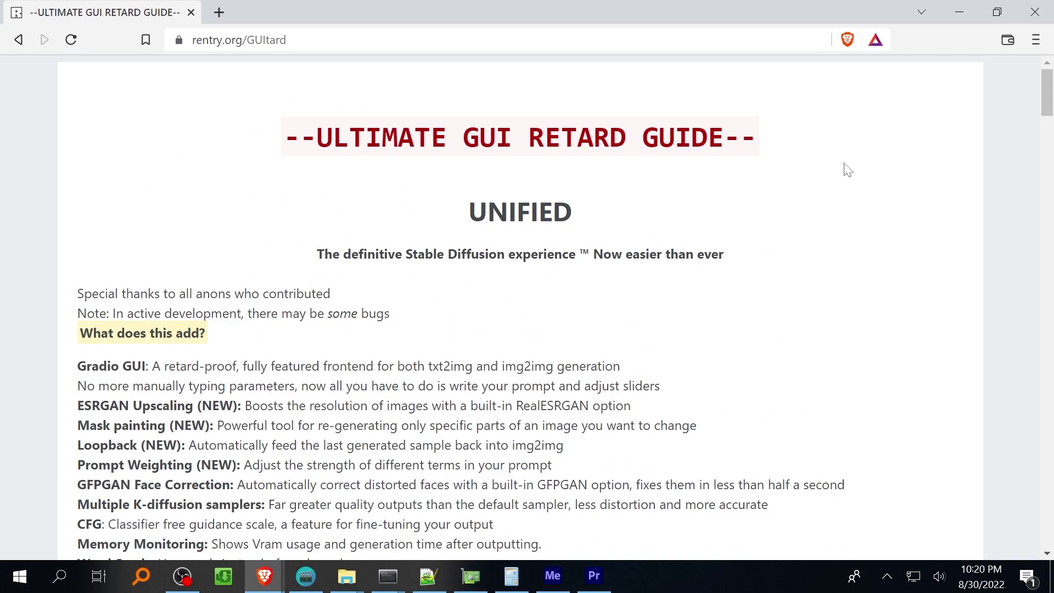
pyautogui.tripleClick(149, 130)
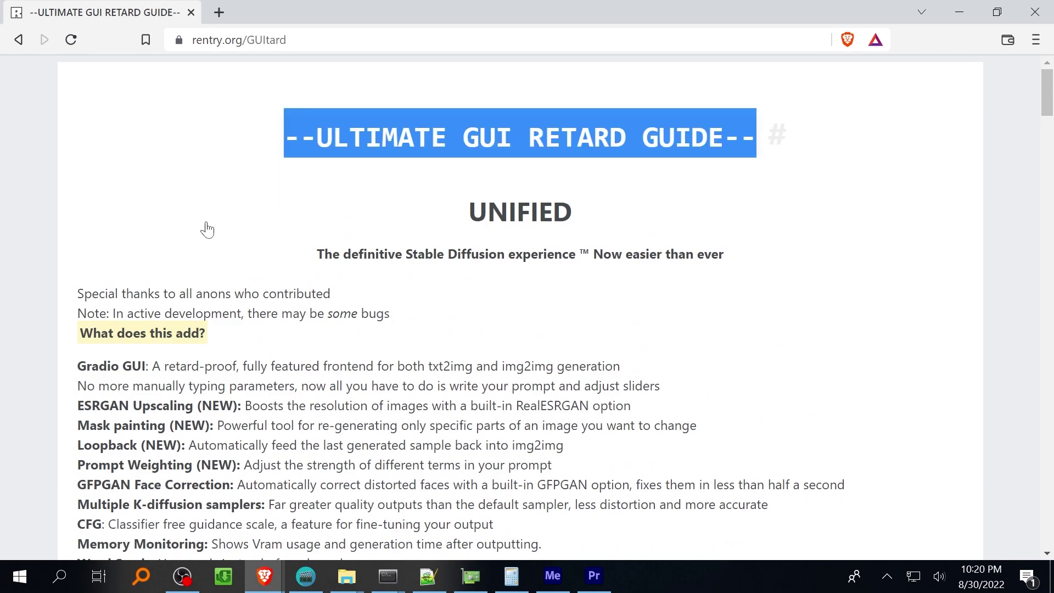
pyautogui.click(955, 301)
pyautogui.scroll(-3, 627, 308)
pyautogui.scroll(-3, 628, 308)
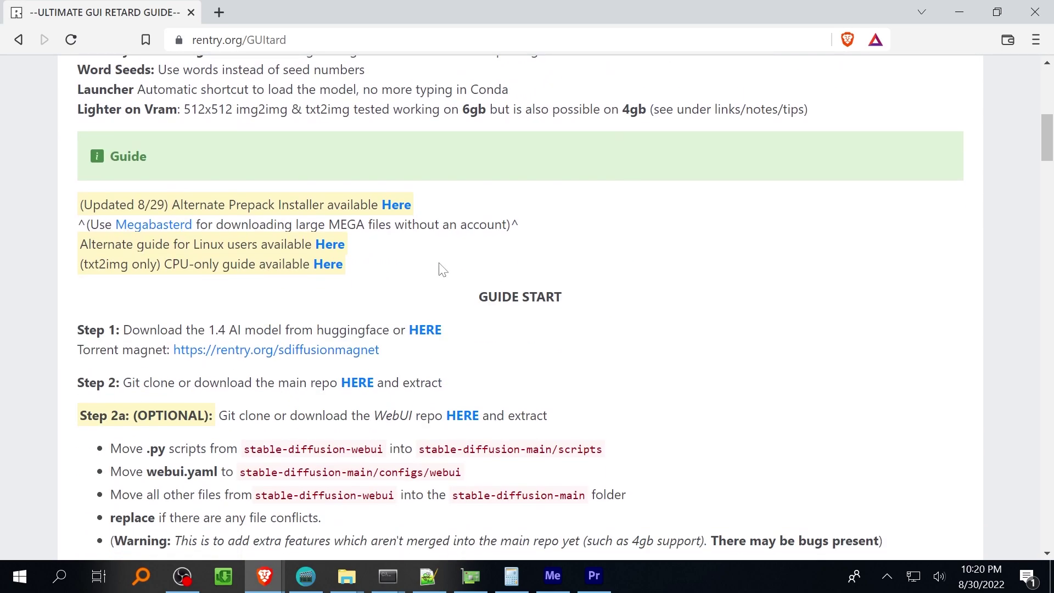
# Open the Linux 'Here' link, skim the Linux Installation wiki, then go back
pyautogui.click(329, 243)
pyautogui.scroll(-1, 610, 253)
pyautogui.scroll(-2, 613, 254)
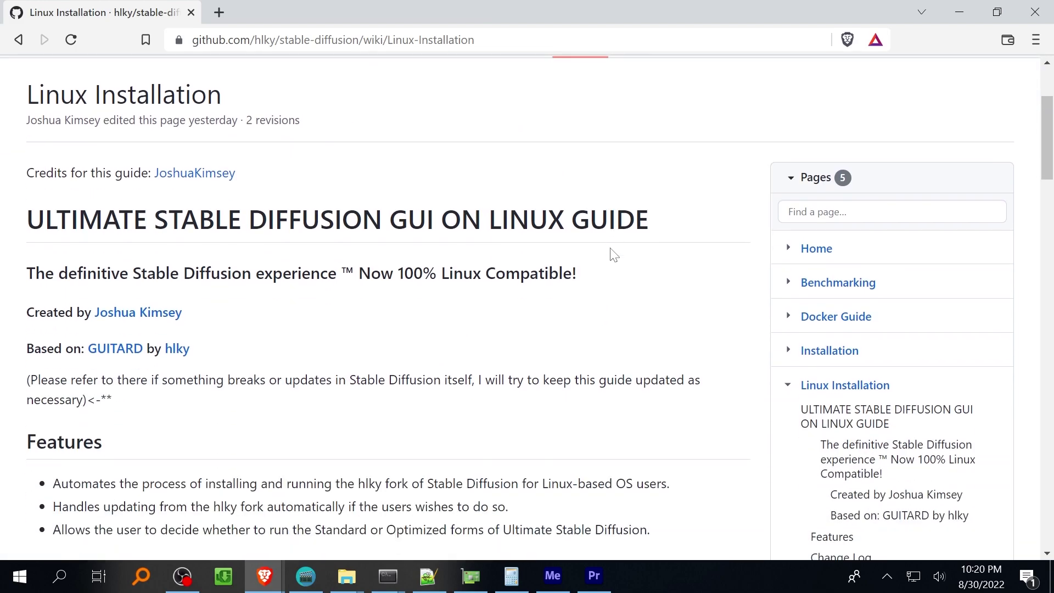
pyautogui.scroll(-3, 666, 300)
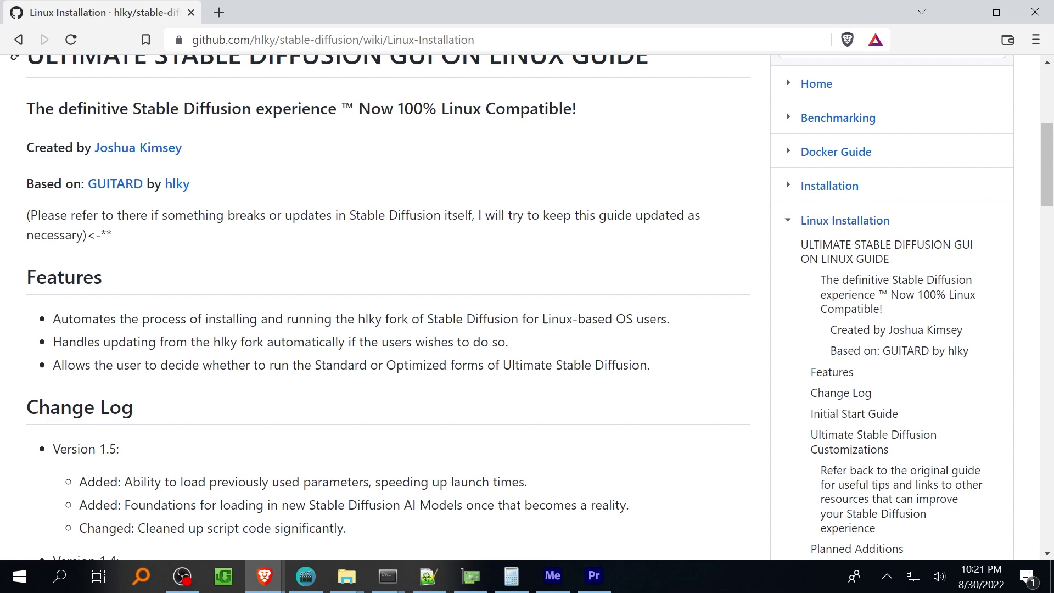
pyautogui.click(19, 39)
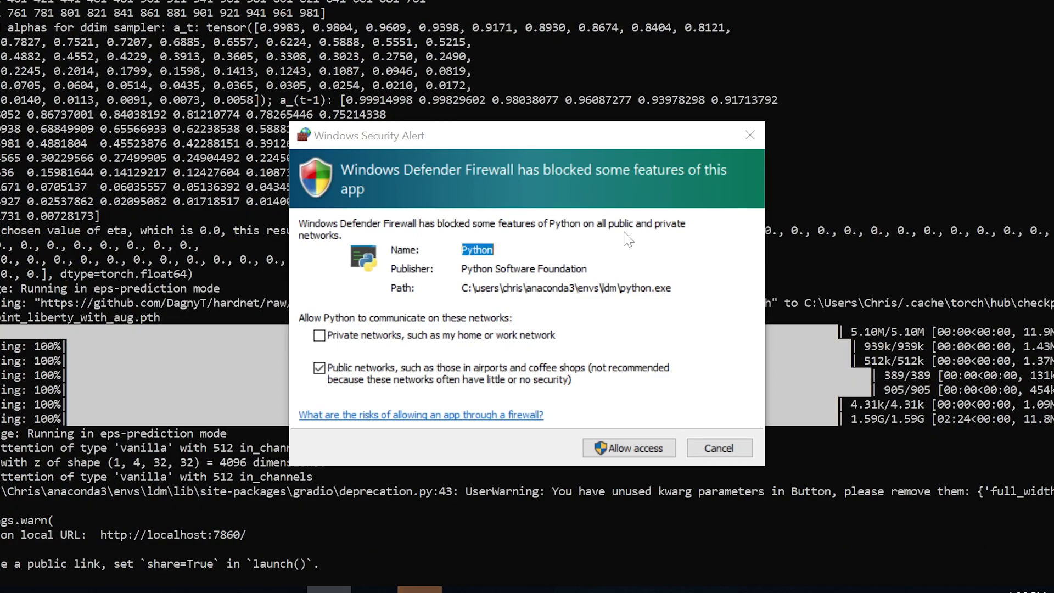
pyautogui.click(632, 448)
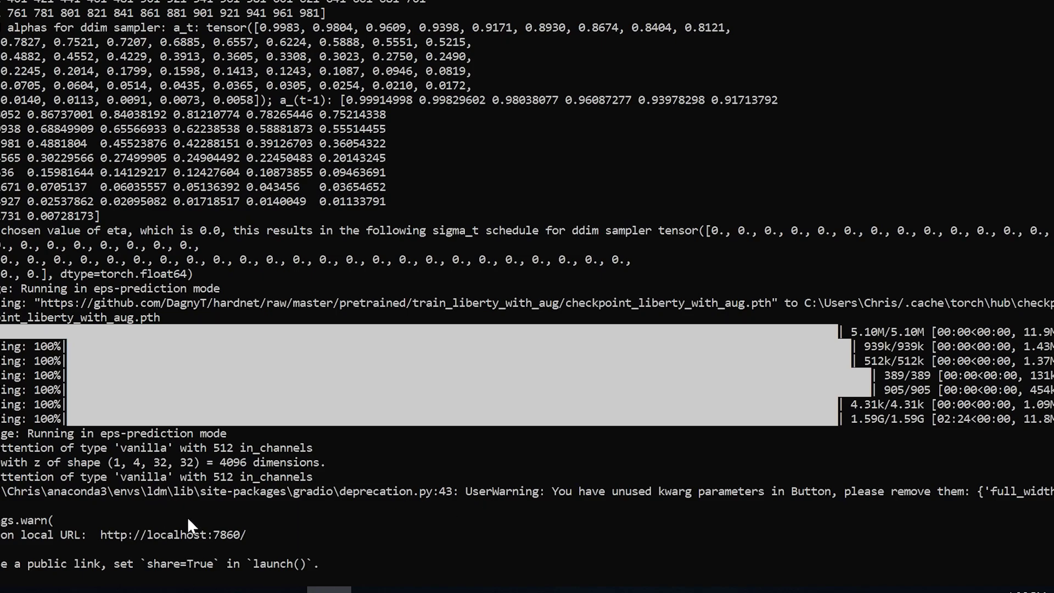
pyautogui.moveTo(104, 534); pyautogui.dragTo(242, 539)
pyautogui.hotkey('ctrl', 'c')
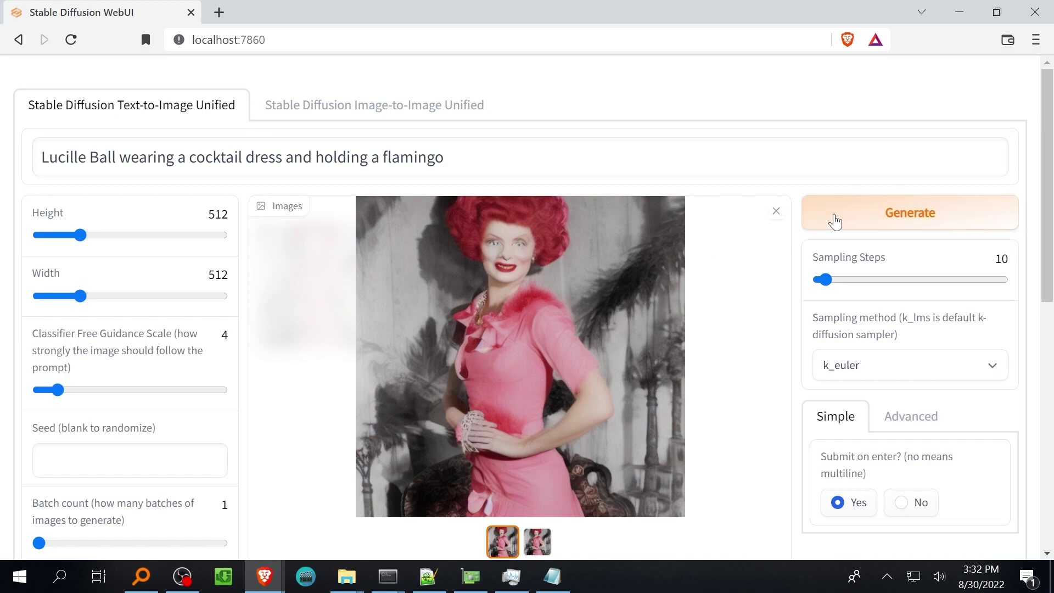
# Generate new flamingo images at guidance scale 5 and then 5.5
pyautogui.click(64, 390)
pyautogui.click(835, 217)
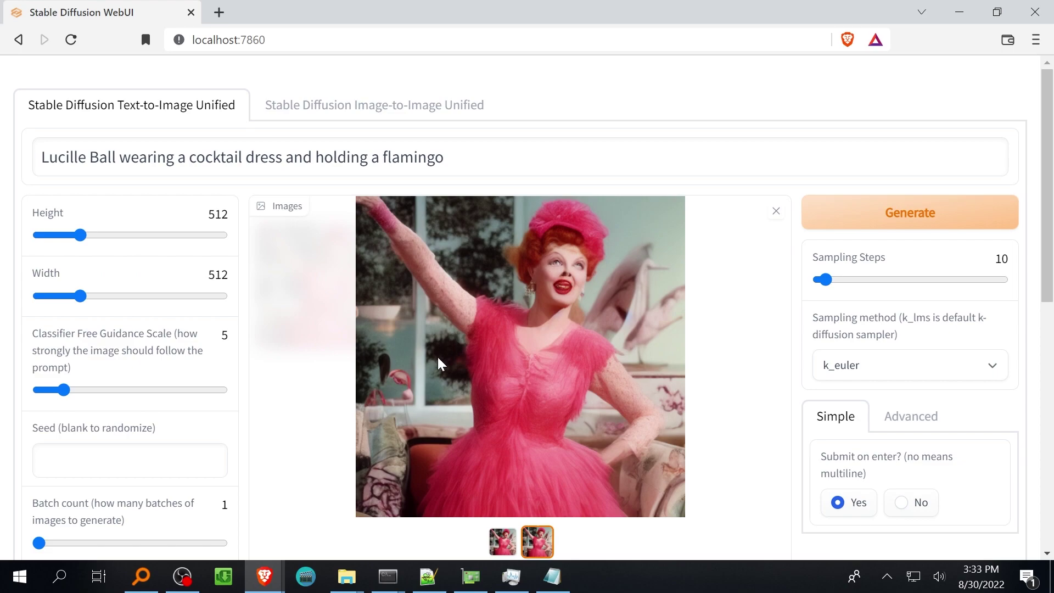
pyautogui.click(67, 390)
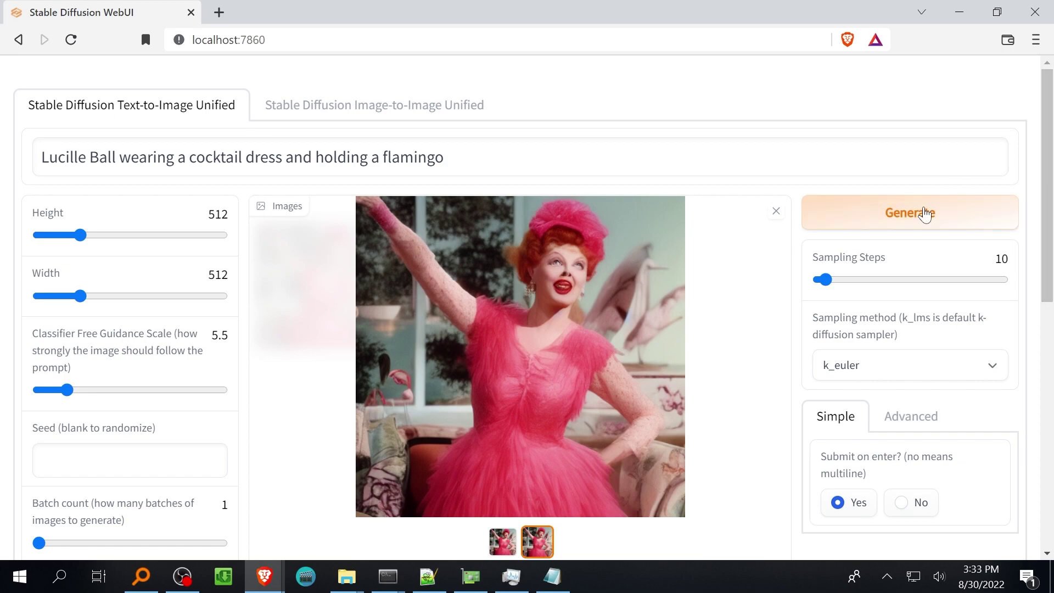
pyautogui.click(925, 214)
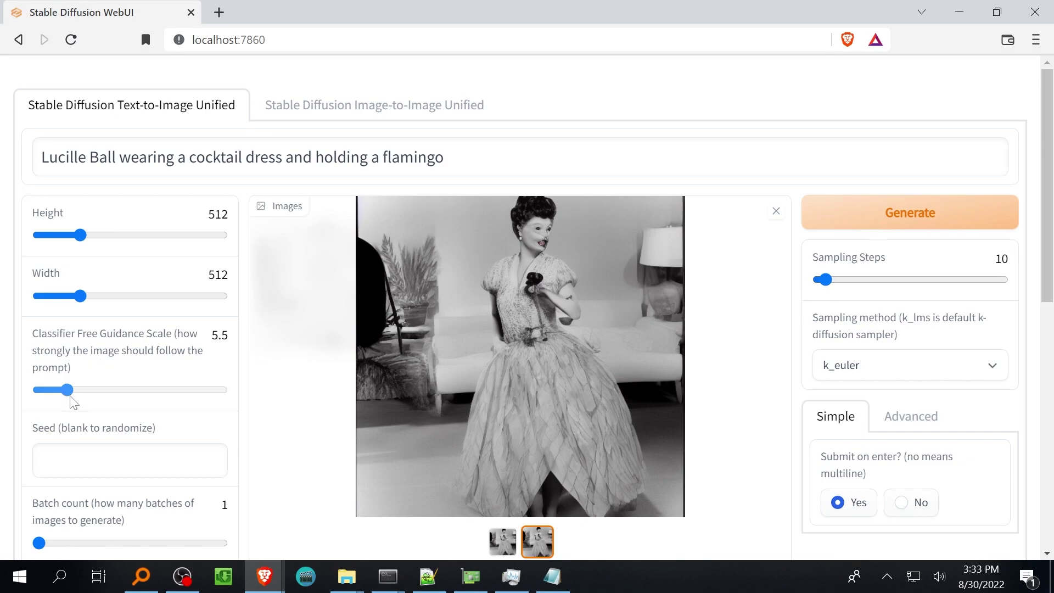
# Generate new flamingo images at guidance scale 6 and then 6.5
pyautogui.moveTo(65, 391); pyautogui.dragTo(69, 391)
pyautogui.click(961, 218)
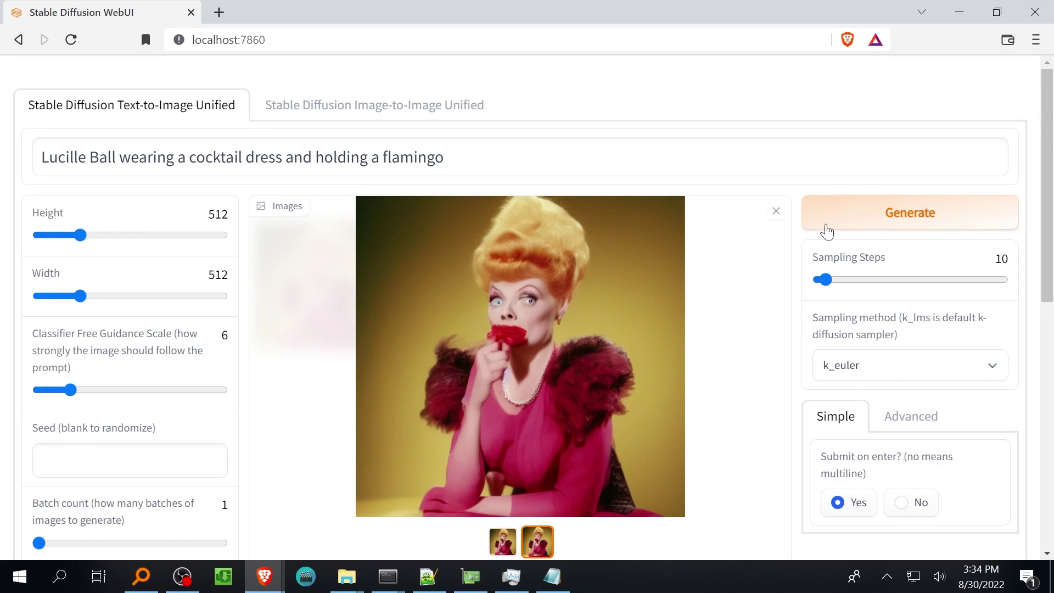
pyautogui.moveTo(70, 390); pyautogui.dragTo(75, 391)
pyautogui.click(933, 216)
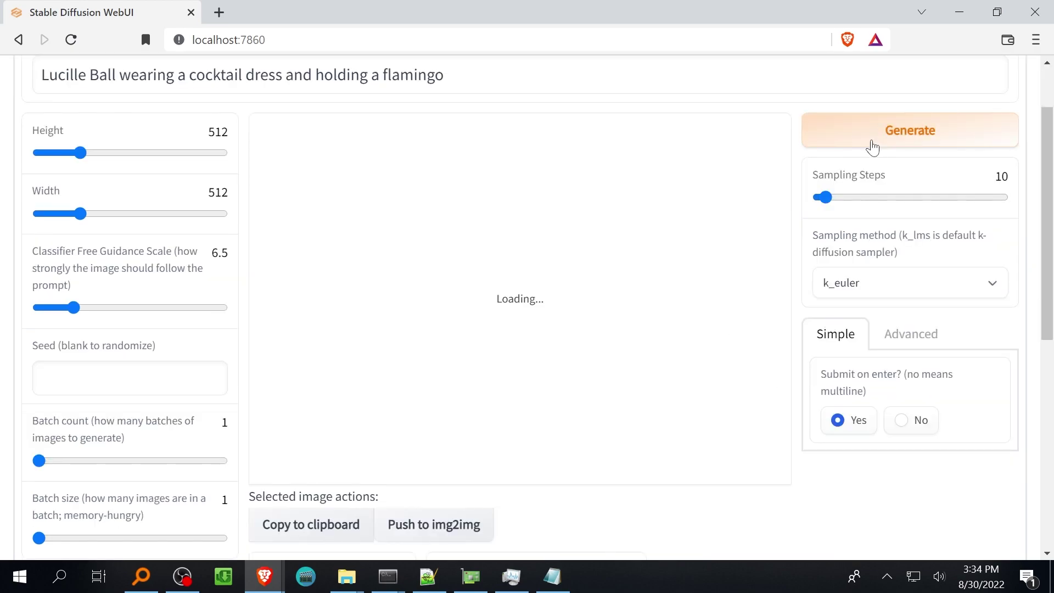
# Generate six more Lucille Ball flamingo images across guidance scales 6.5, 7.5 and 8
pyautogui.scroll(2, 768, 301)
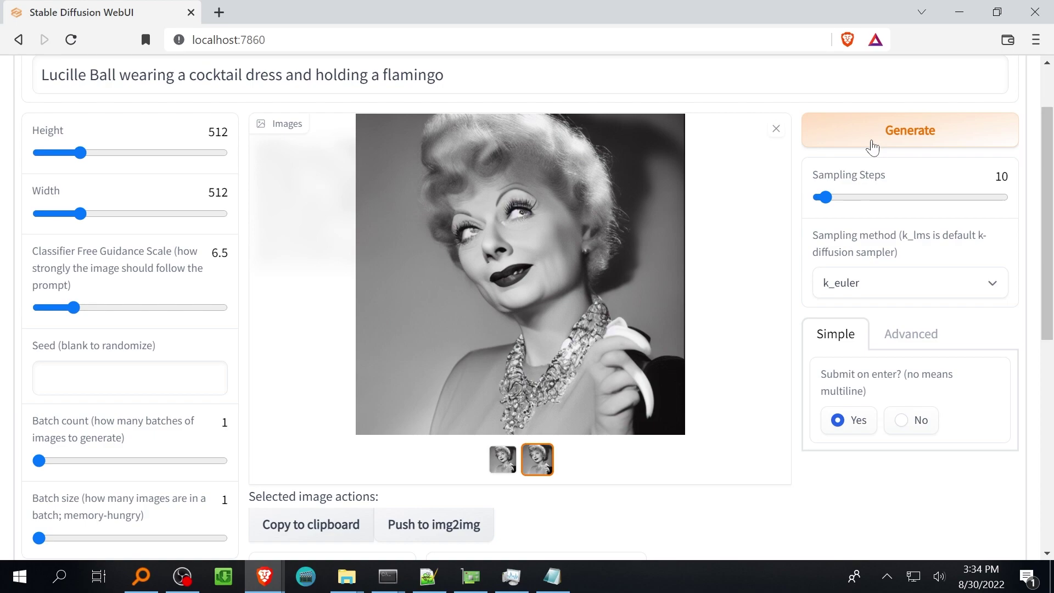
pyautogui.click(873, 147)
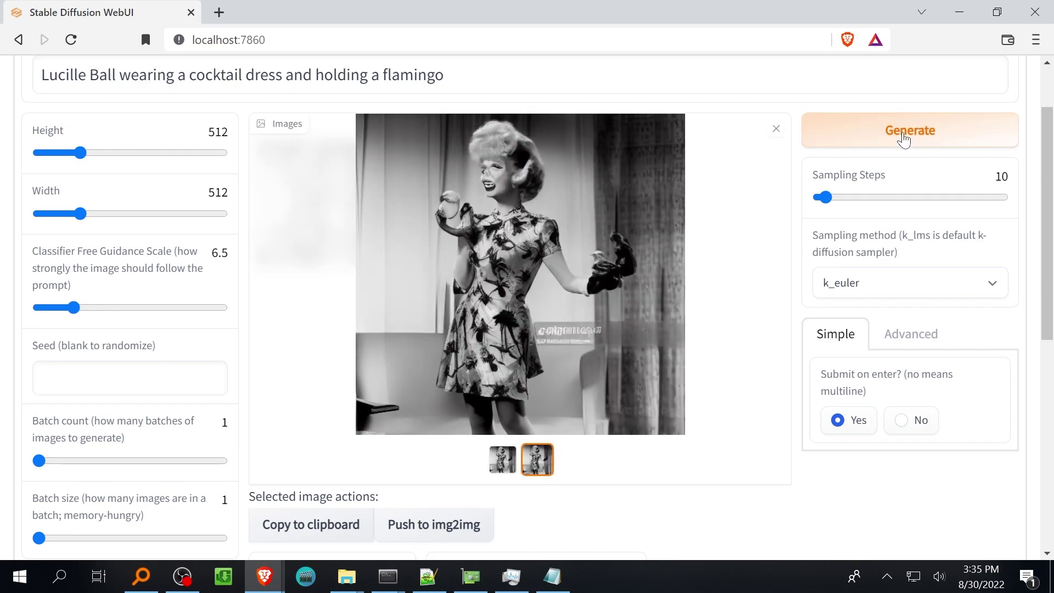
pyautogui.click(885, 144)
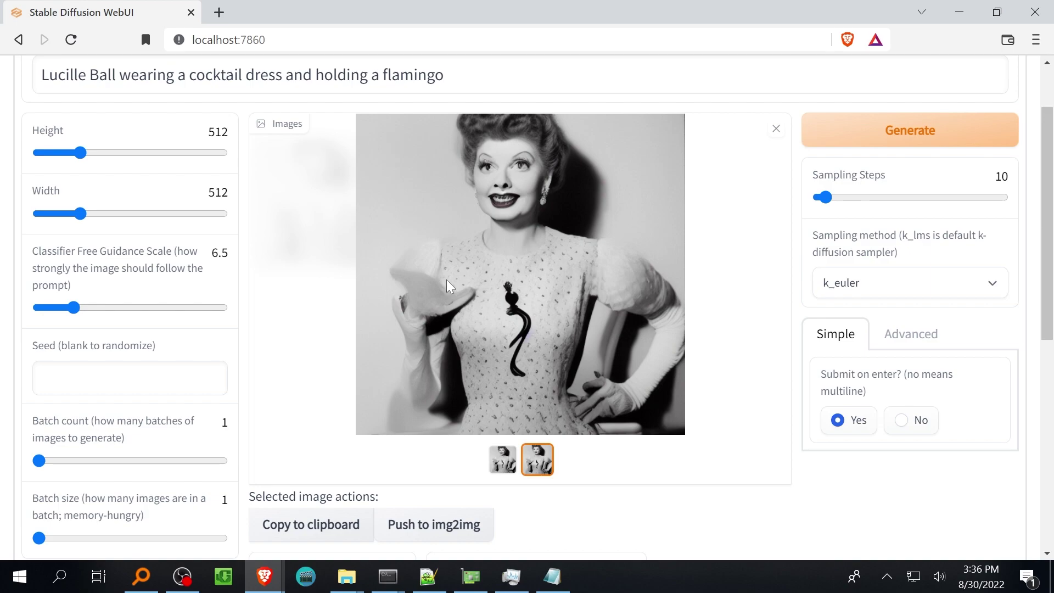
pyautogui.click(964, 135)
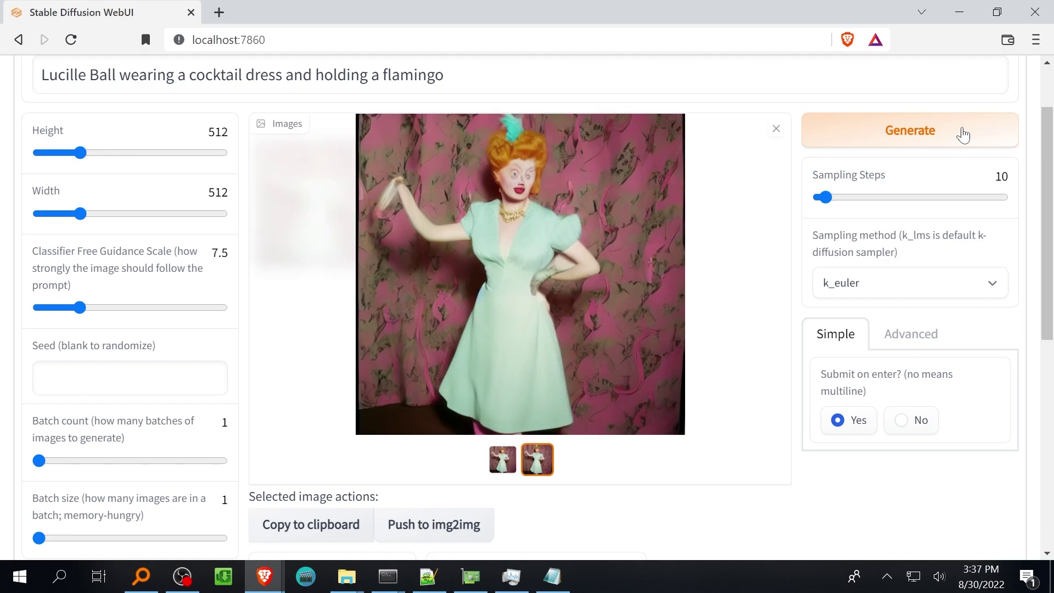
pyautogui.click(892, 138)
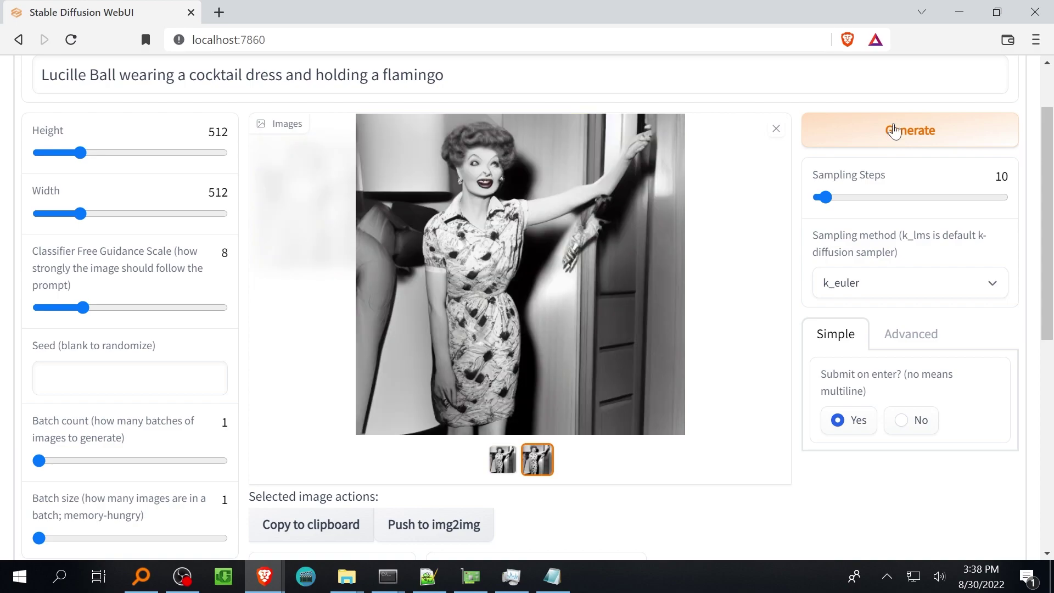
pyautogui.click(894, 132)
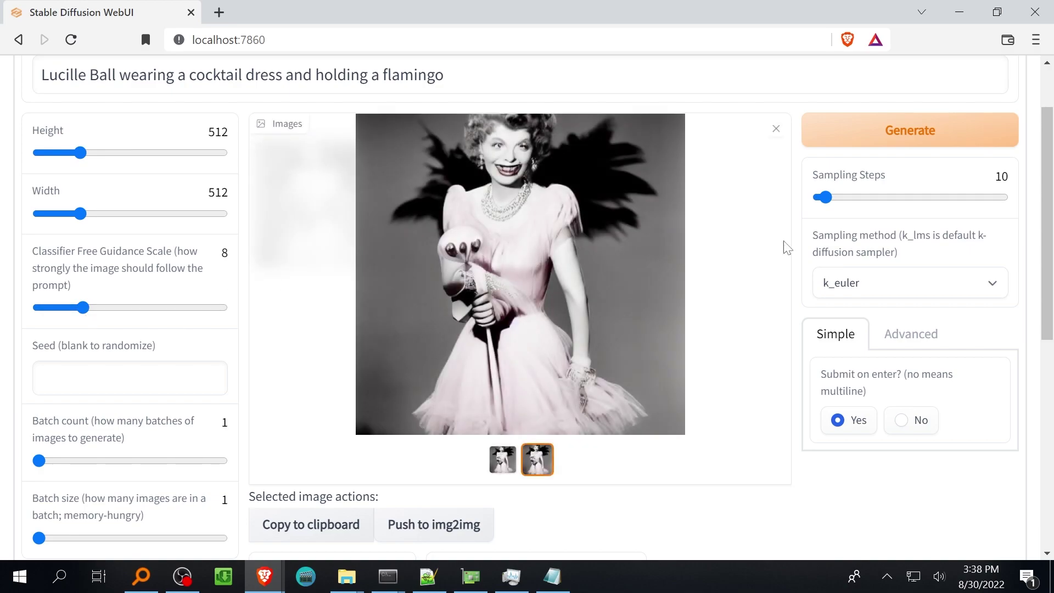
pyautogui.click(847, 124)
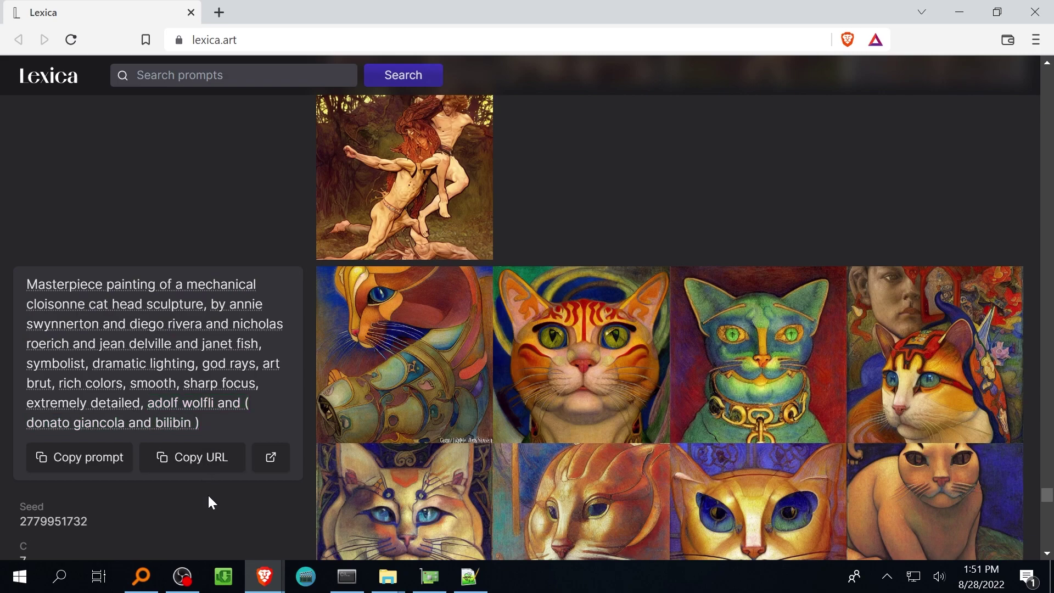
# Scroll the Lexica gallery past the cloisonne cat, sleeping girl and dragon prompts to the Funko pop examples
pyautogui.scroll(-3, 211, 483)
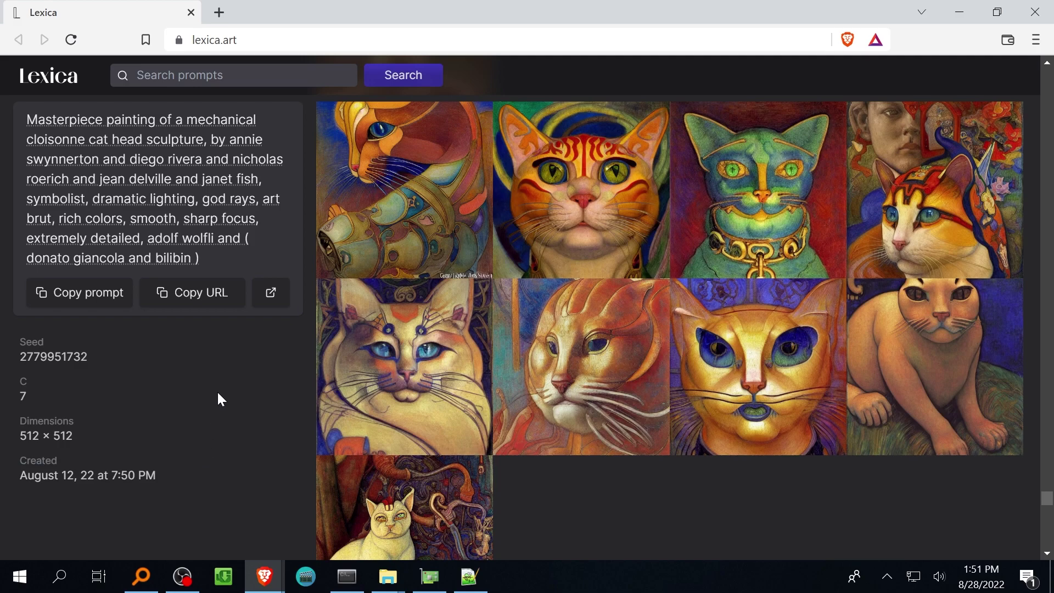
pyautogui.scroll(-6, 216, 391)
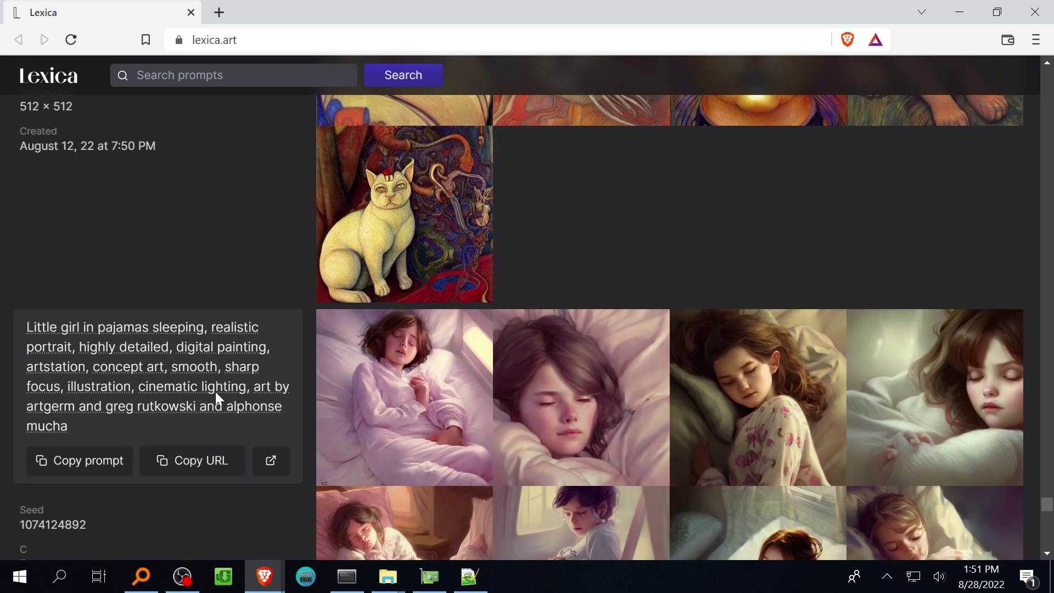
pyautogui.scroll(-3, 181, 353)
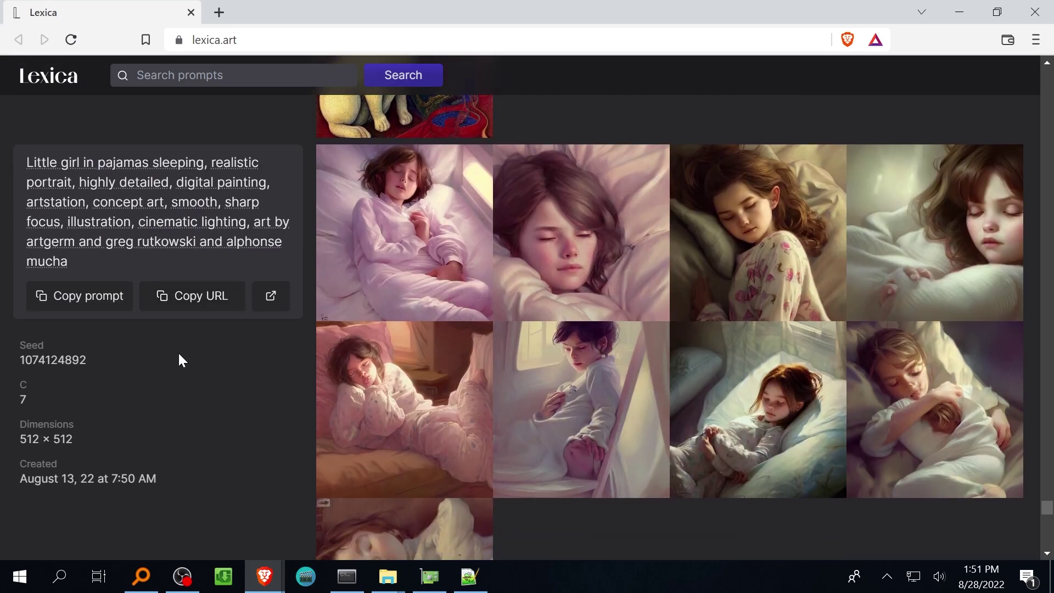
pyautogui.scroll(-16, 176, 366)
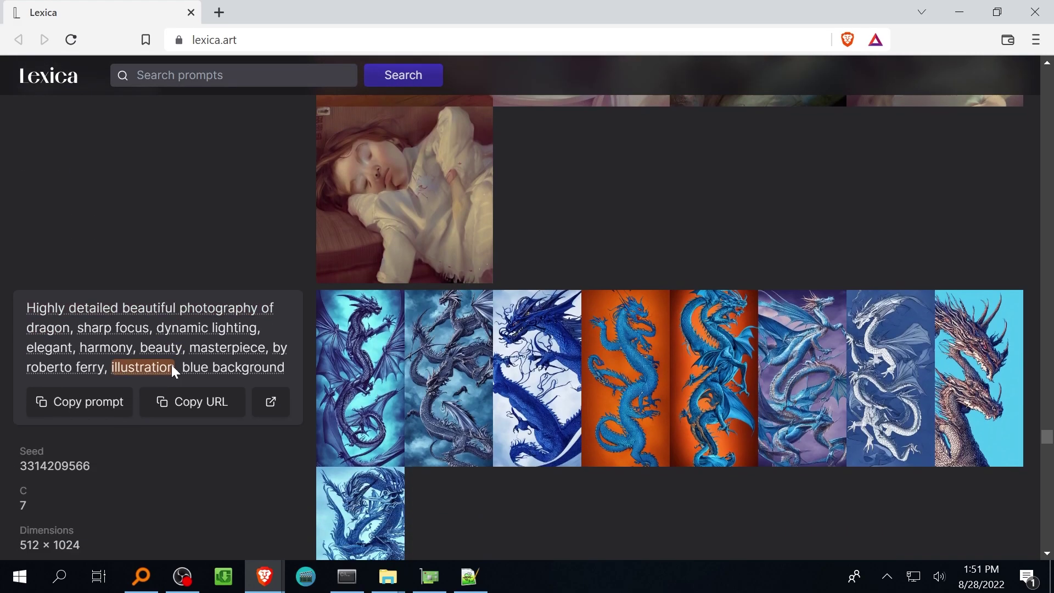
pyautogui.scroll(-9, 171, 365)
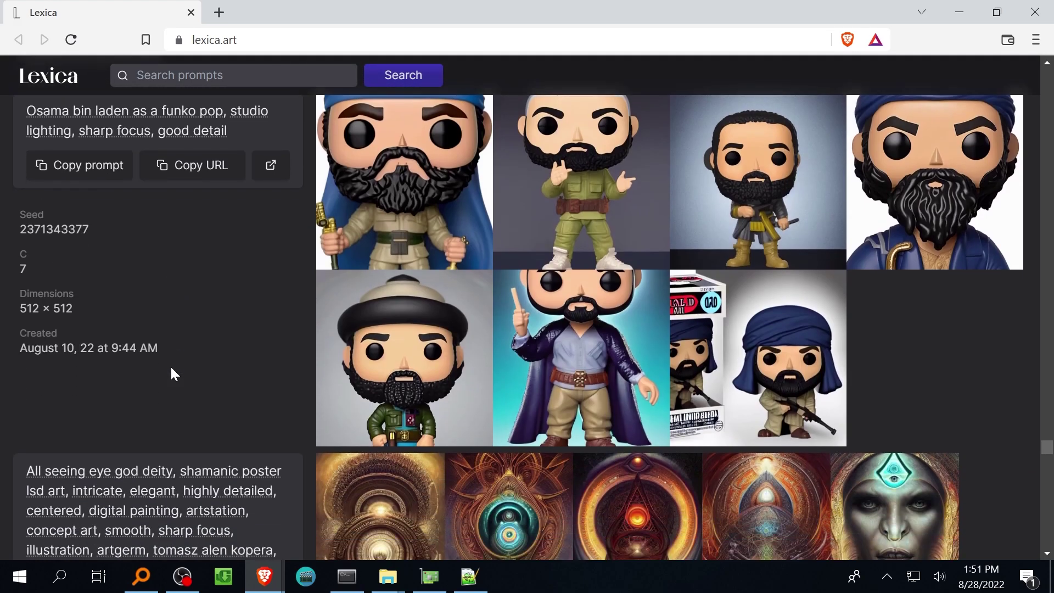
pyautogui.scroll(-6, 167, 368)
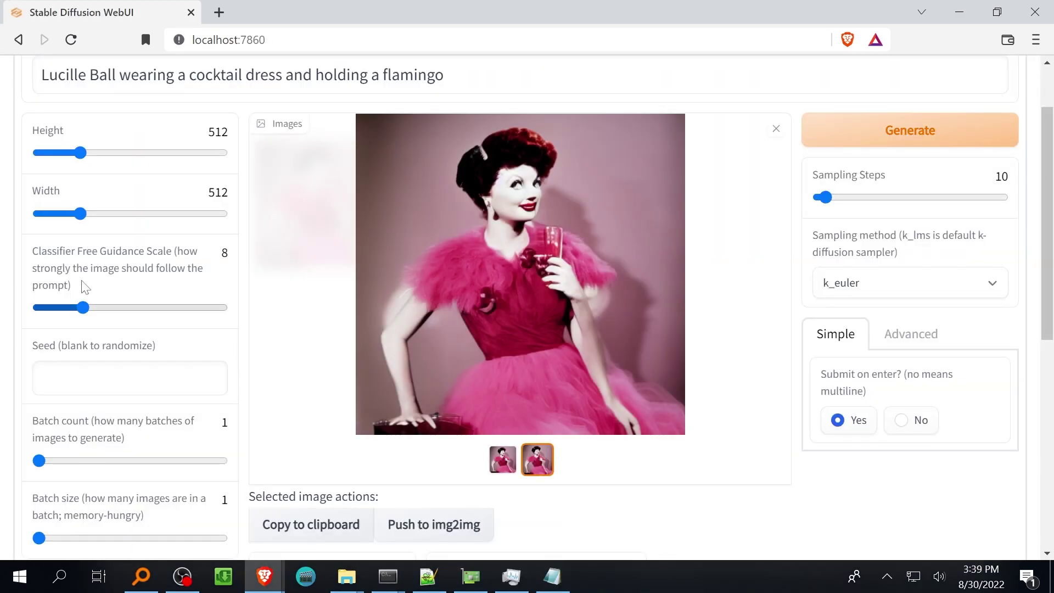
# Raise the guidance scale to 8.5 and generate three images
pyautogui.moveTo(83, 307); pyautogui.dragTo(86, 307)
pyautogui.click(866, 144)
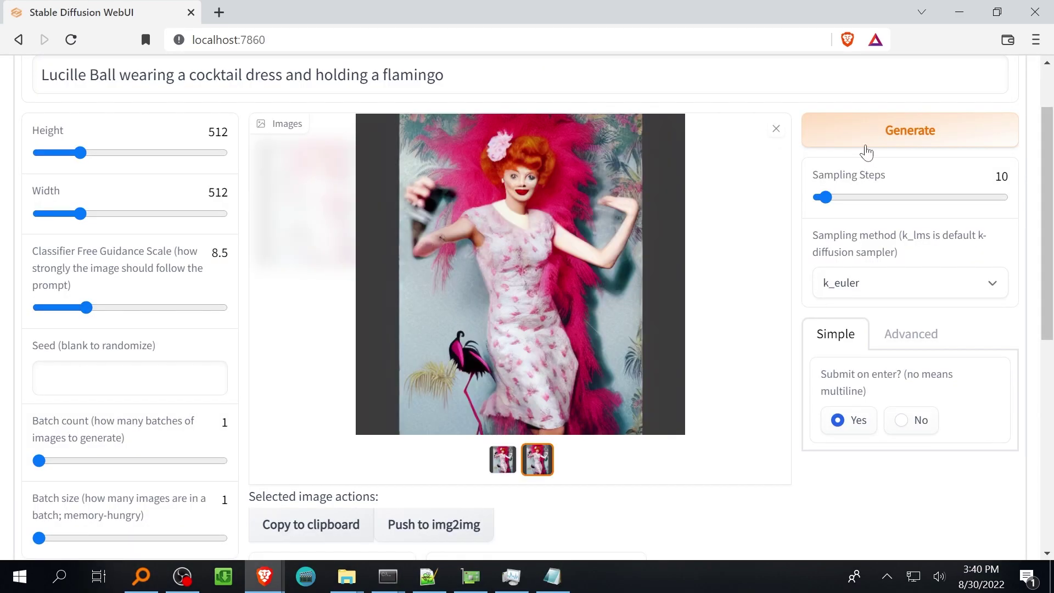
pyautogui.click(870, 148)
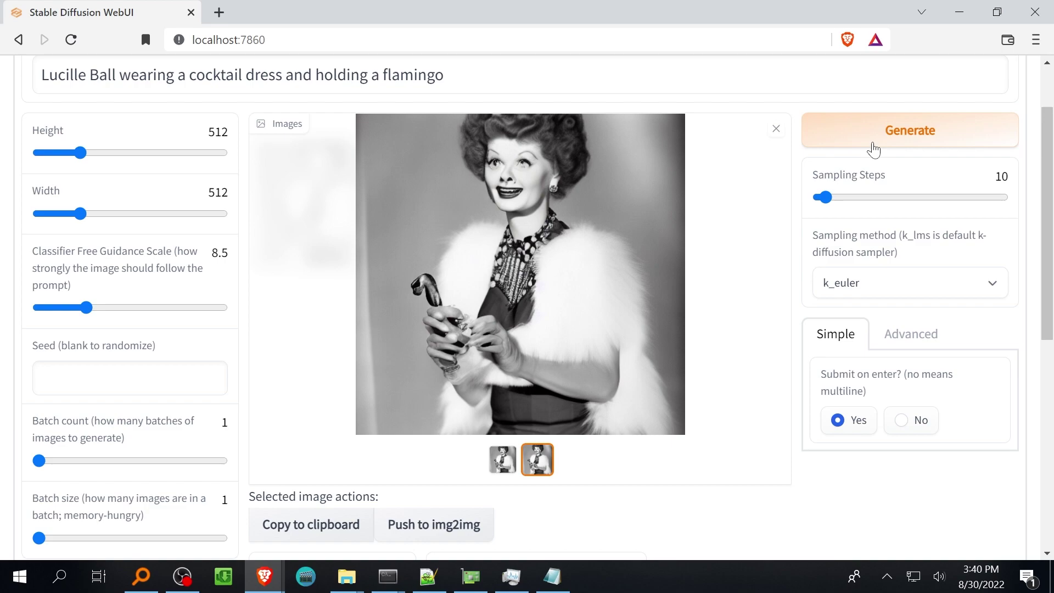
pyautogui.click(873, 131)
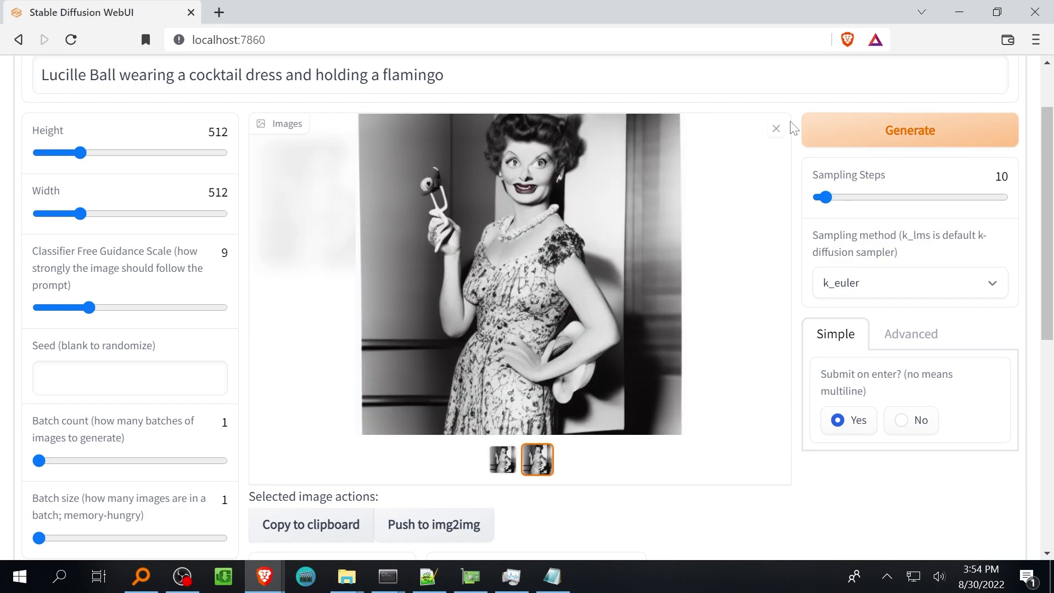
# Raise the guidance scale through 9.5 to 11 and generate several images at 11–12
pyautogui.moveTo(89, 308); pyautogui.dragTo(93, 308)
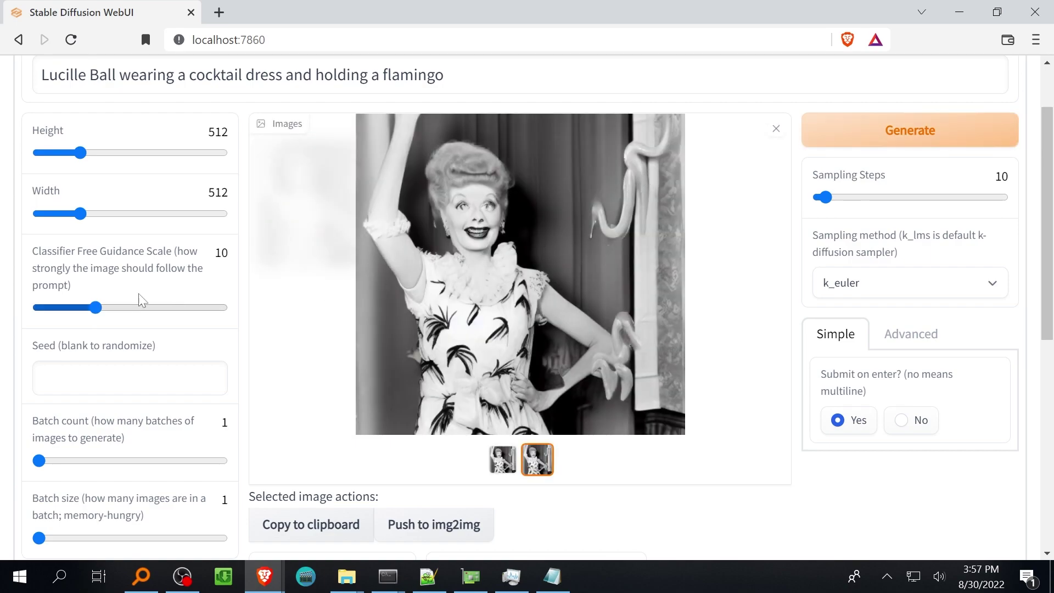
pyautogui.moveTo(96, 307); pyautogui.dragTo(102, 308)
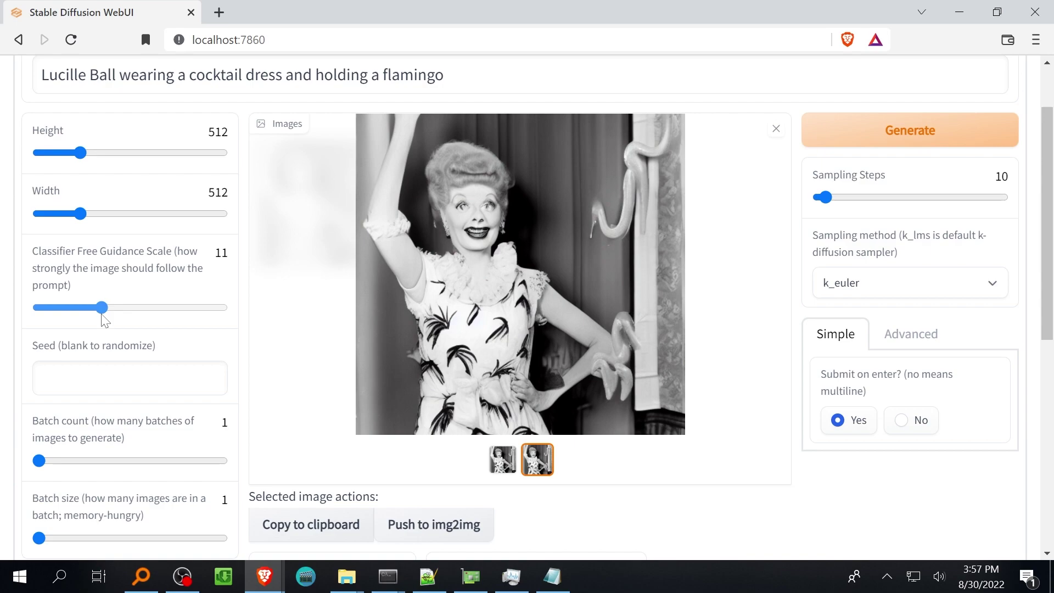
pyautogui.click(889, 132)
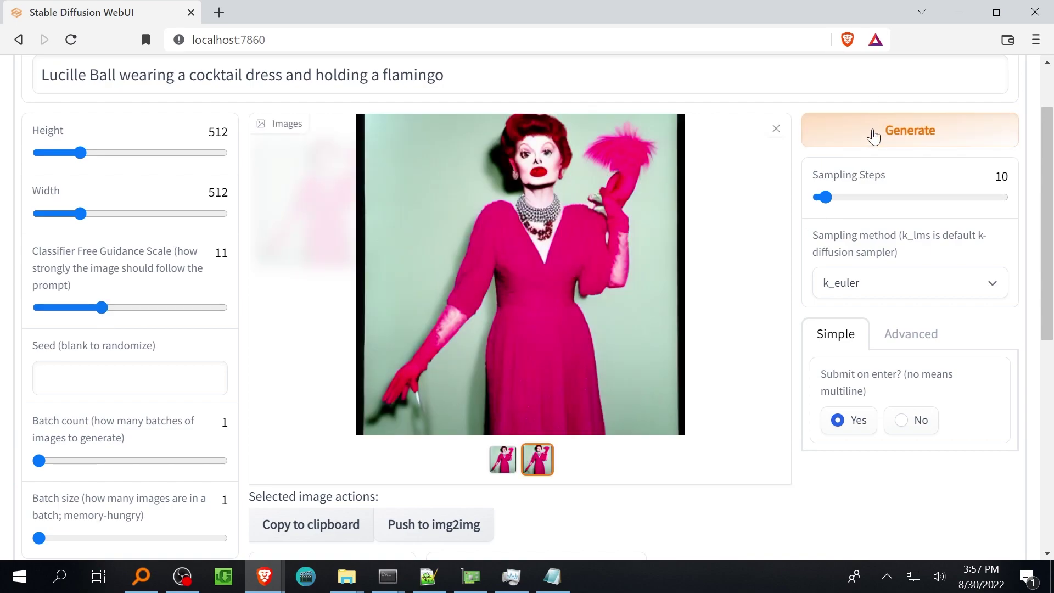
pyautogui.click(874, 134)
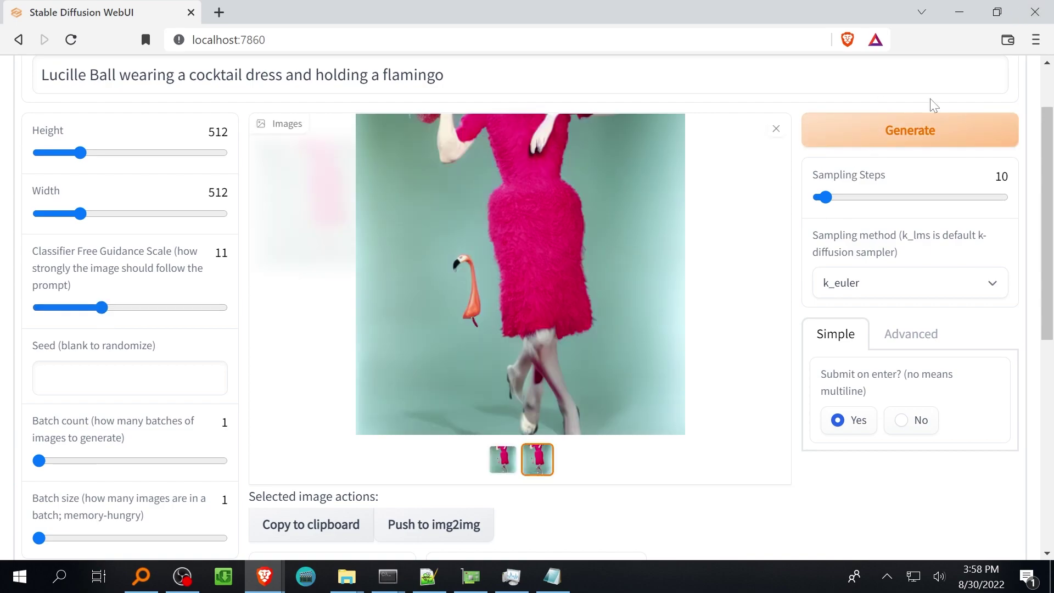
pyautogui.click(928, 130)
pyautogui.click(928, 131)
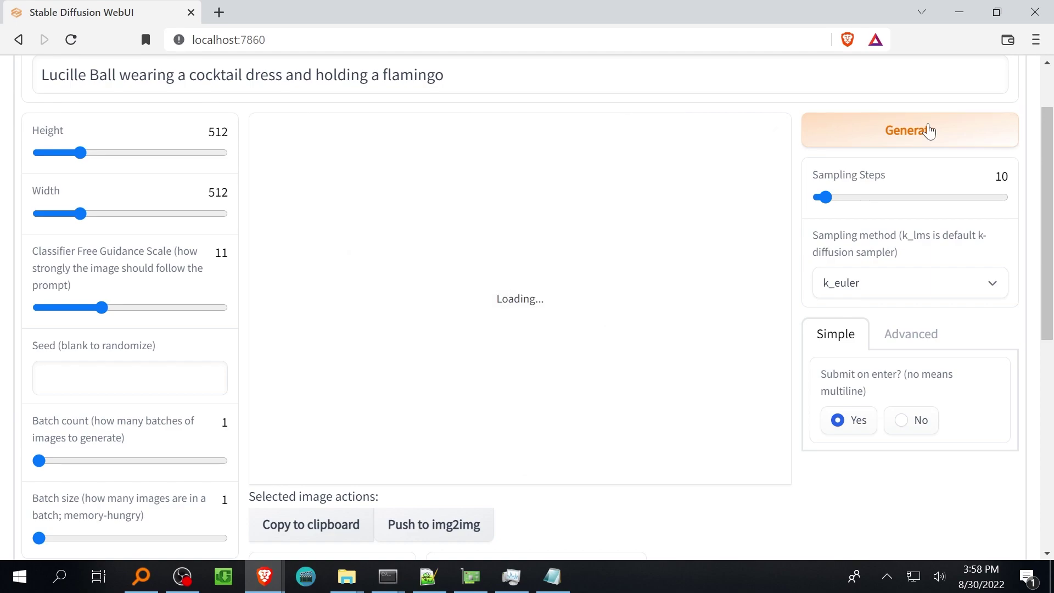
pyautogui.click(927, 131)
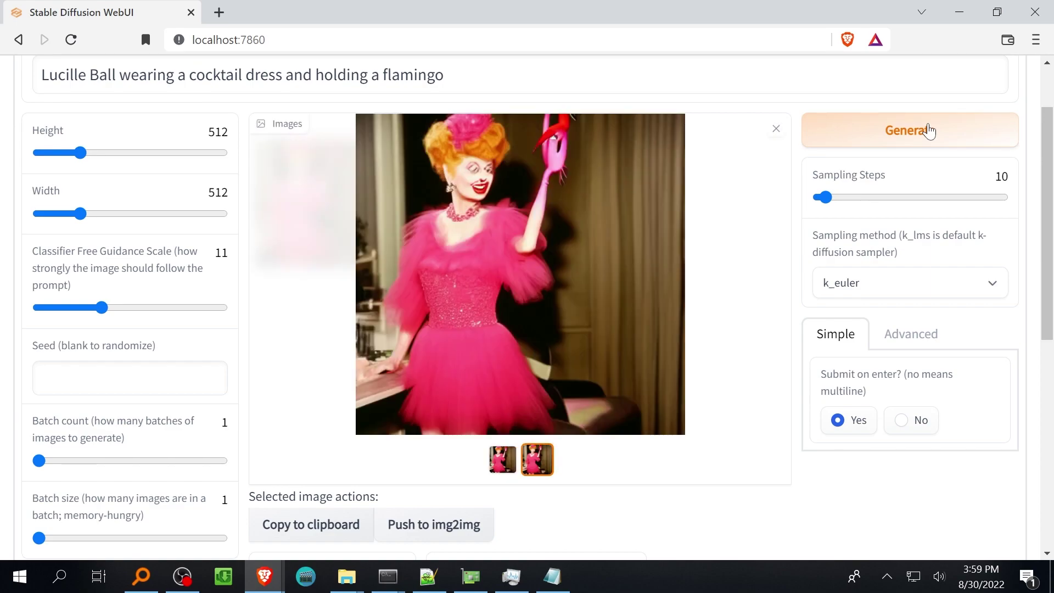
pyautogui.click(928, 131)
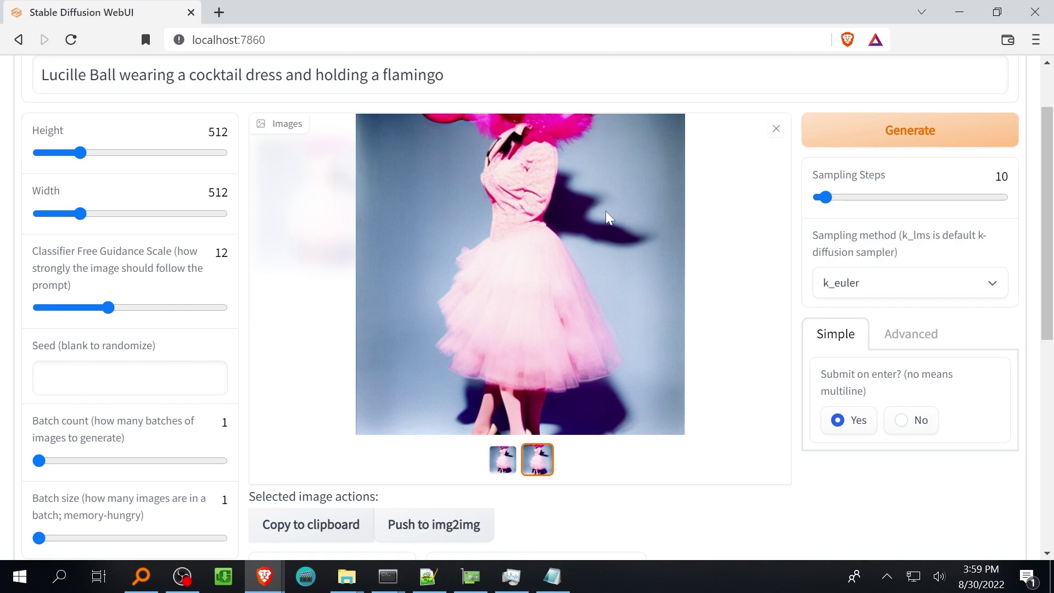
# Generate images at guidance scales 13, 14 and 15
pyautogui.click(861, 145)
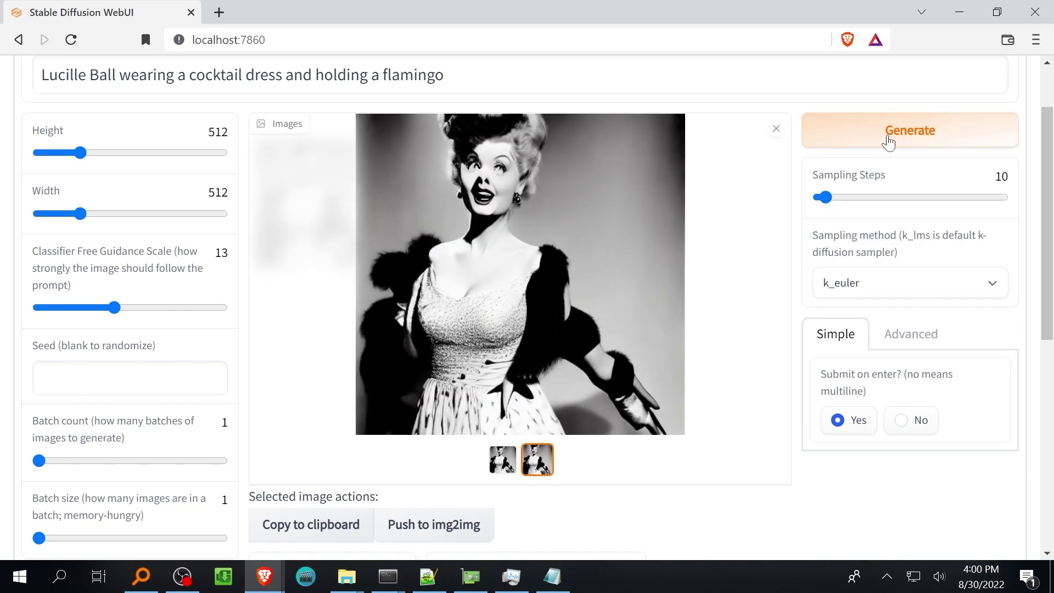
pyautogui.click(889, 142)
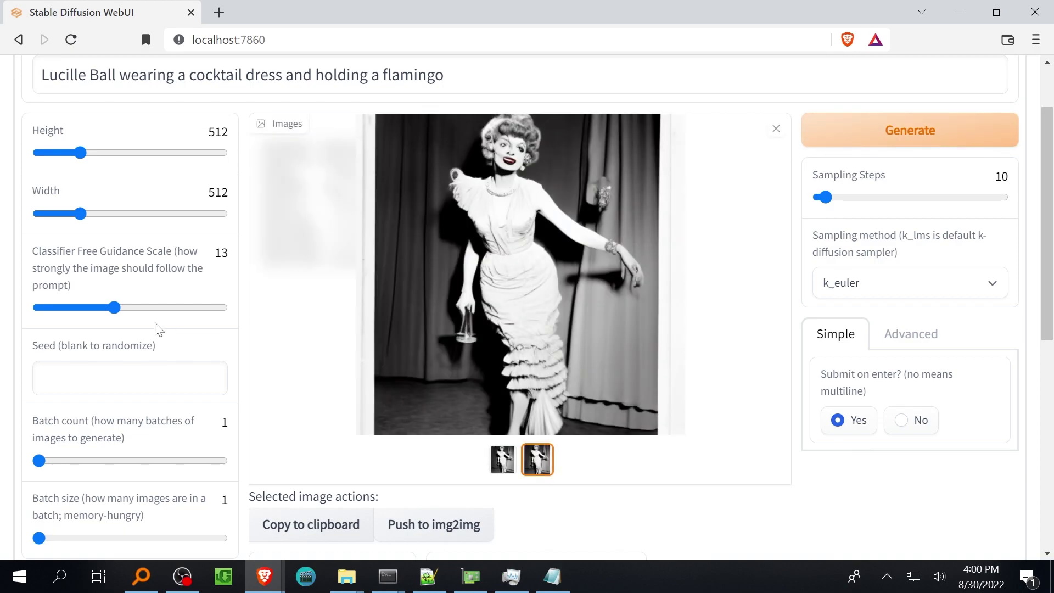
pyautogui.click(118, 308)
pyautogui.click(122, 308)
pyautogui.click(941, 134)
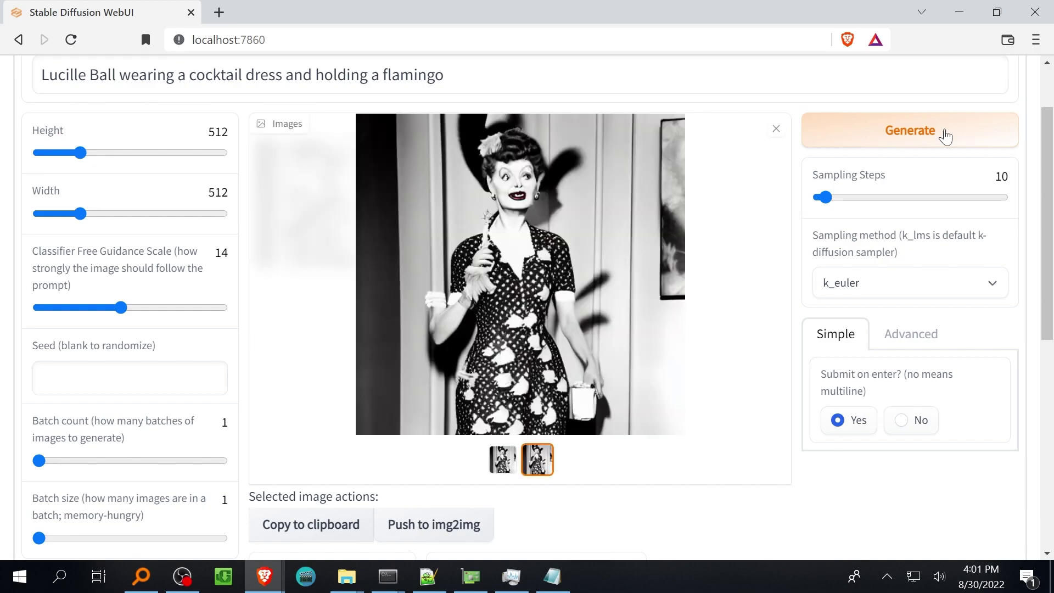
pyautogui.press('Right')
pyautogui.press('Right')
pyautogui.click(986, 126)
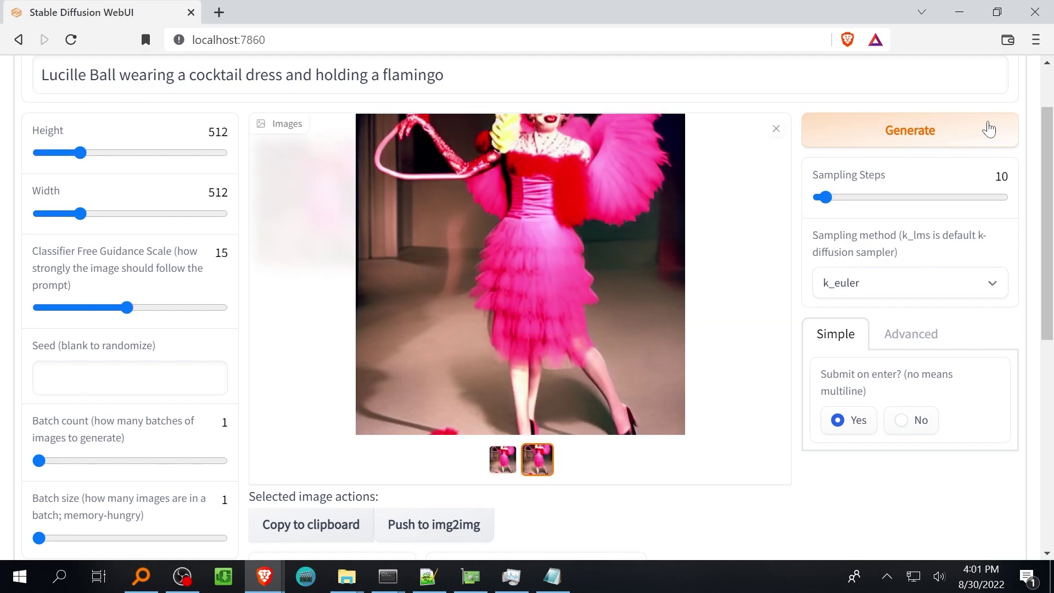
pyautogui.click(989, 128)
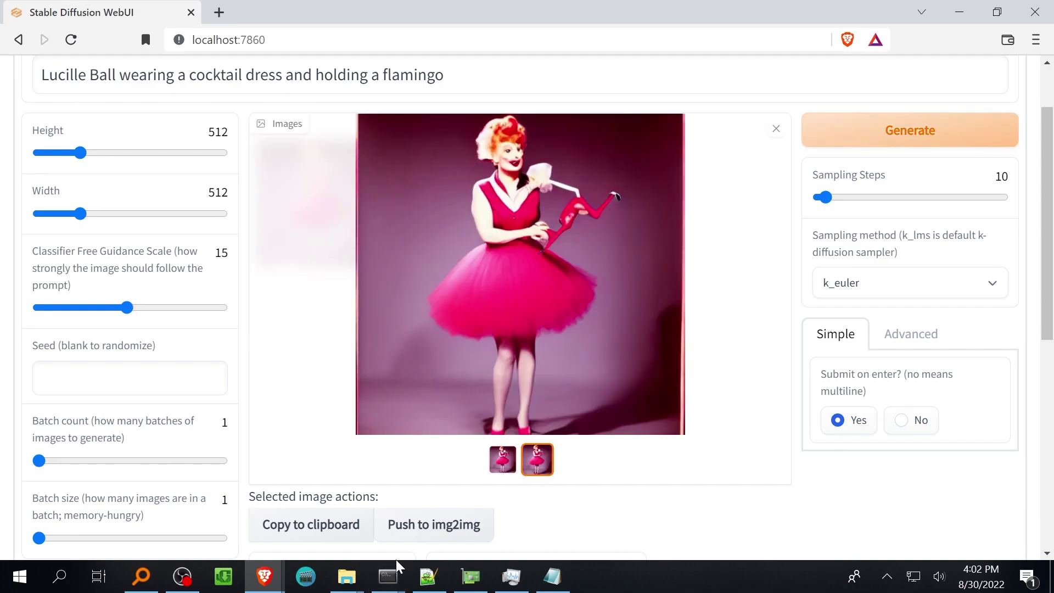
# Generate images at guidance scales 17, 18 and 19
pyautogui.click(135, 310)
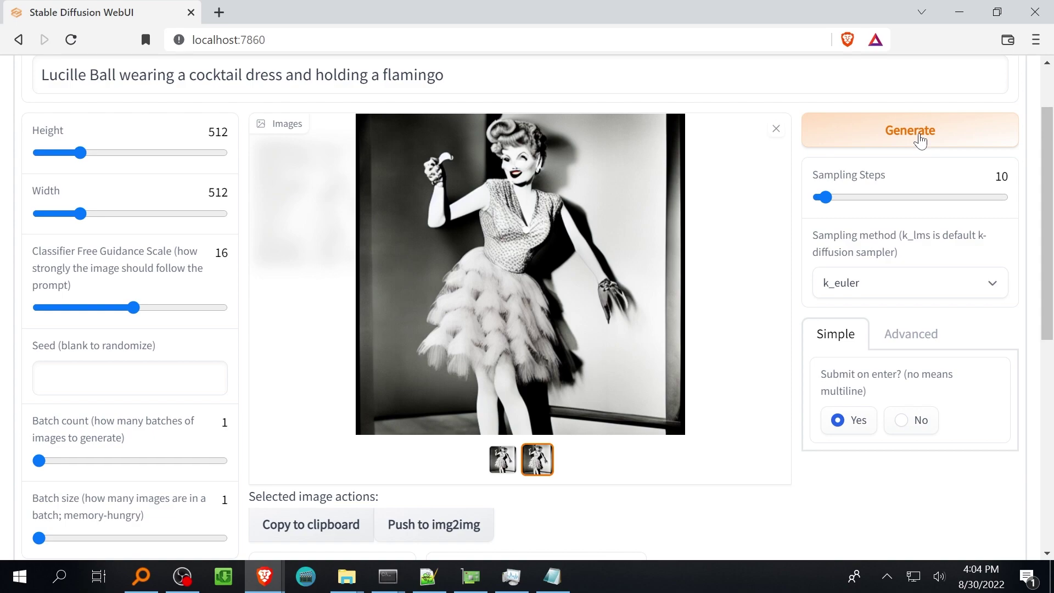
pyautogui.click(140, 309)
pyautogui.click(837, 134)
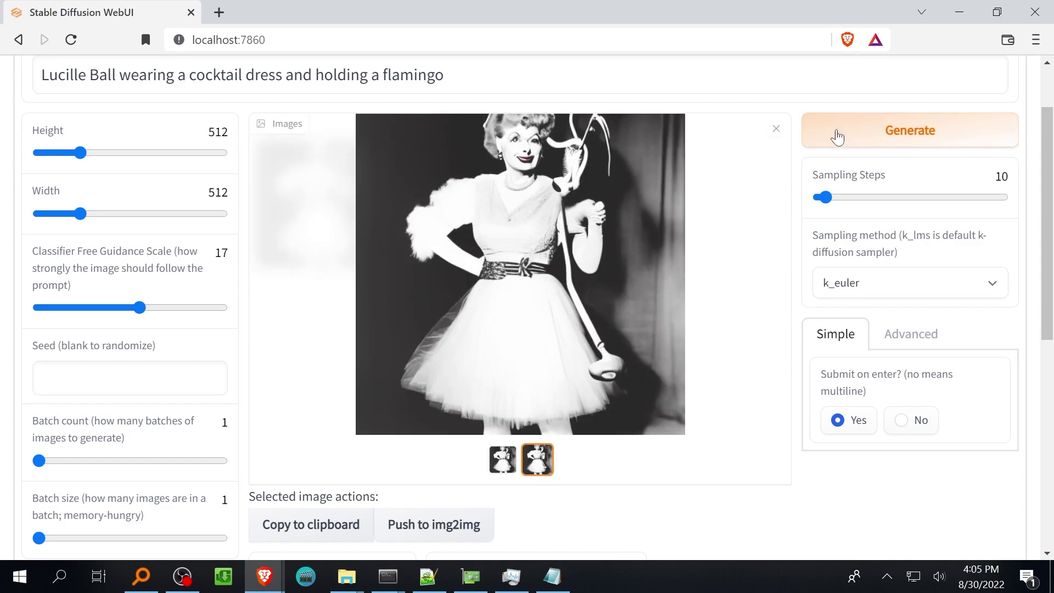
pyautogui.click(837, 135)
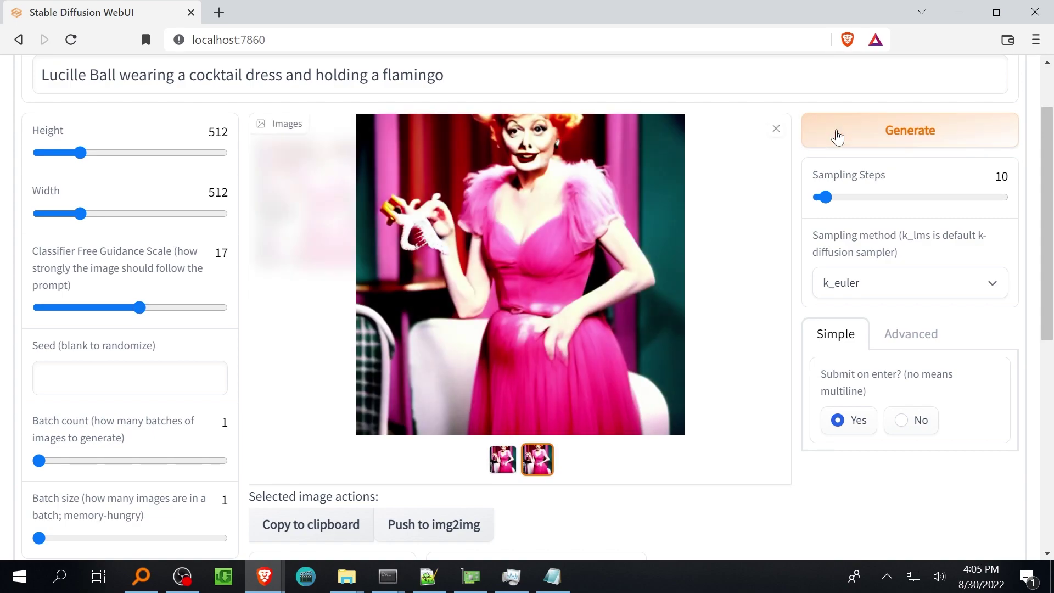
pyautogui.click(854, 127)
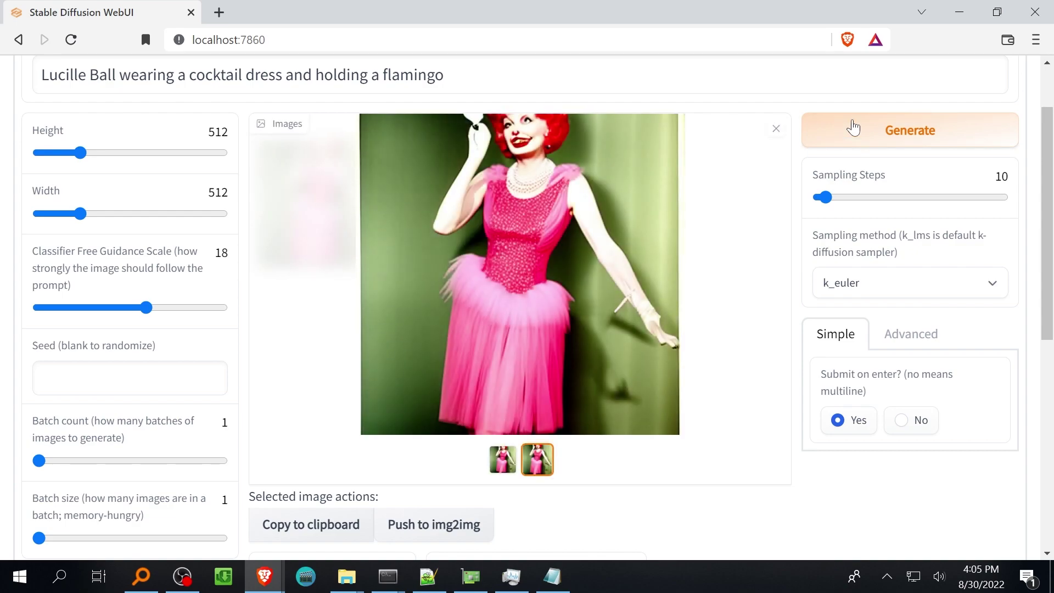
pyautogui.click(837, 136)
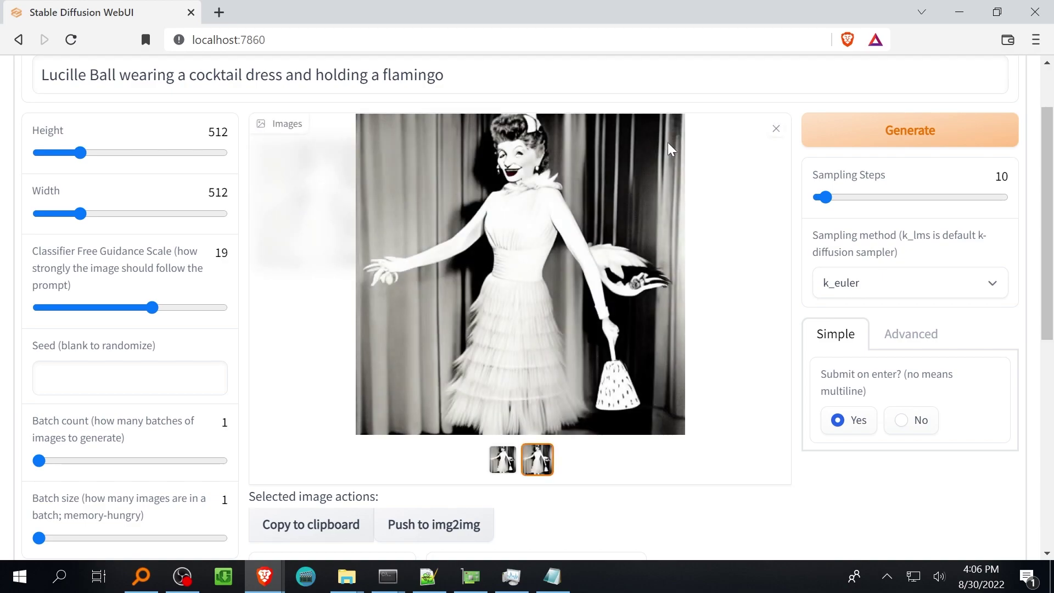
pyautogui.click(896, 134)
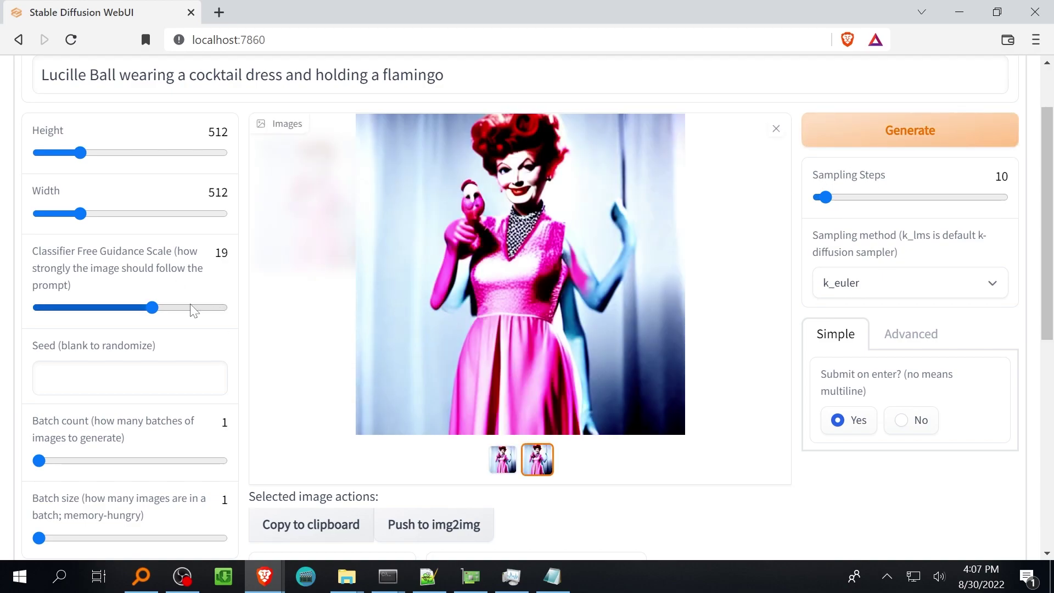
# Generate images at guidance scales 20 and 21
pyautogui.moveTo(152, 307); pyautogui.dragTo(158, 307)
pyautogui.click(960, 138)
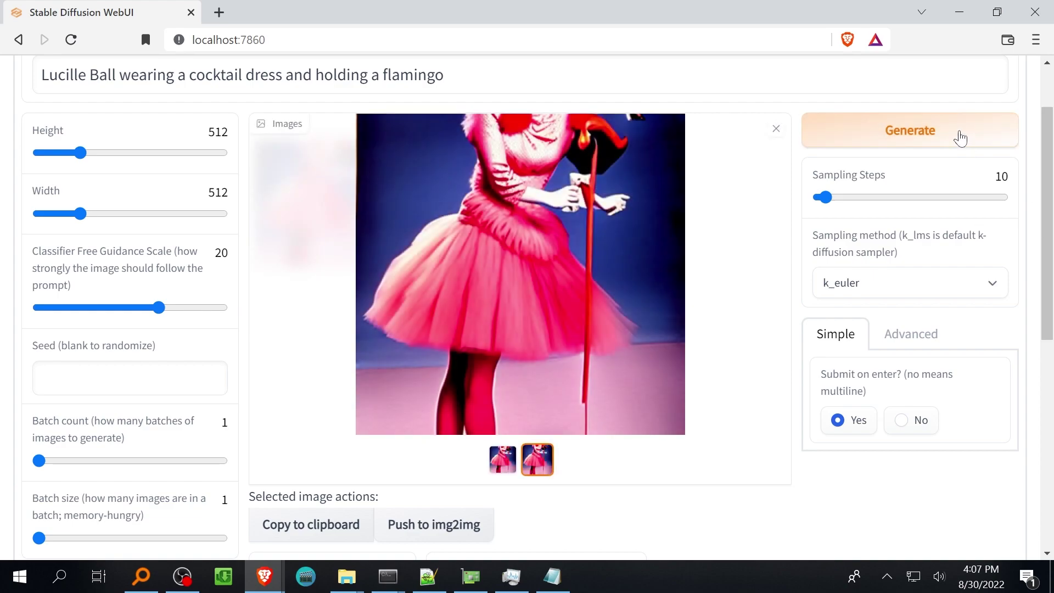
pyautogui.click(960, 139)
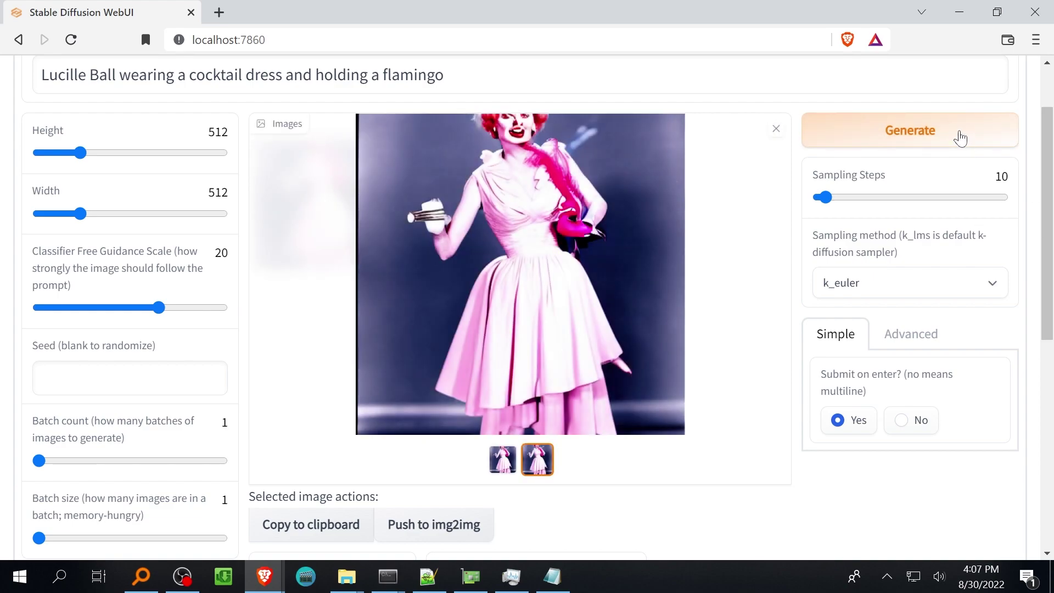
pyautogui.press('Right')
pyautogui.click(960, 139)
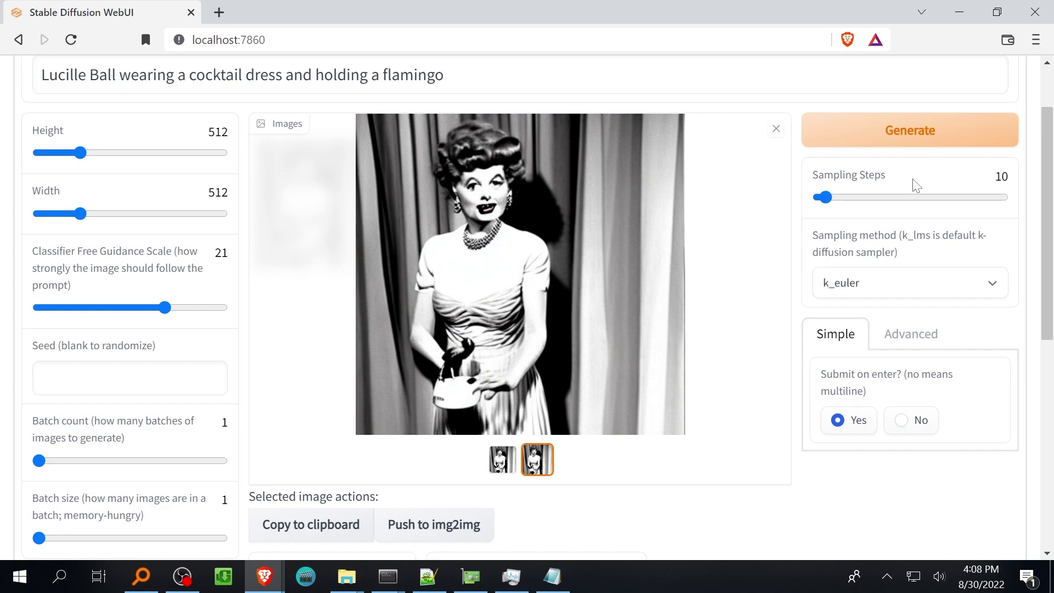
pyautogui.click(920, 145)
pyautogui.click(842, 149)
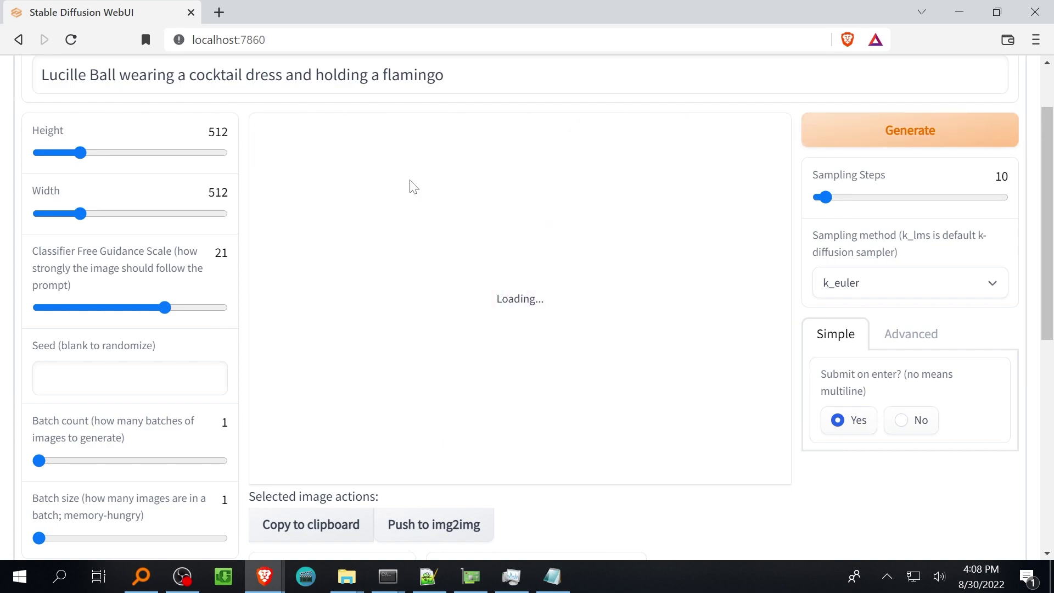
# Generate images at guidance scales 22, 23 and 24
pyautogui.click(171, 308)
pyautogui.click(856, 141)
pyautogui.click(177, 308)
pyautogui.click(900, 134)
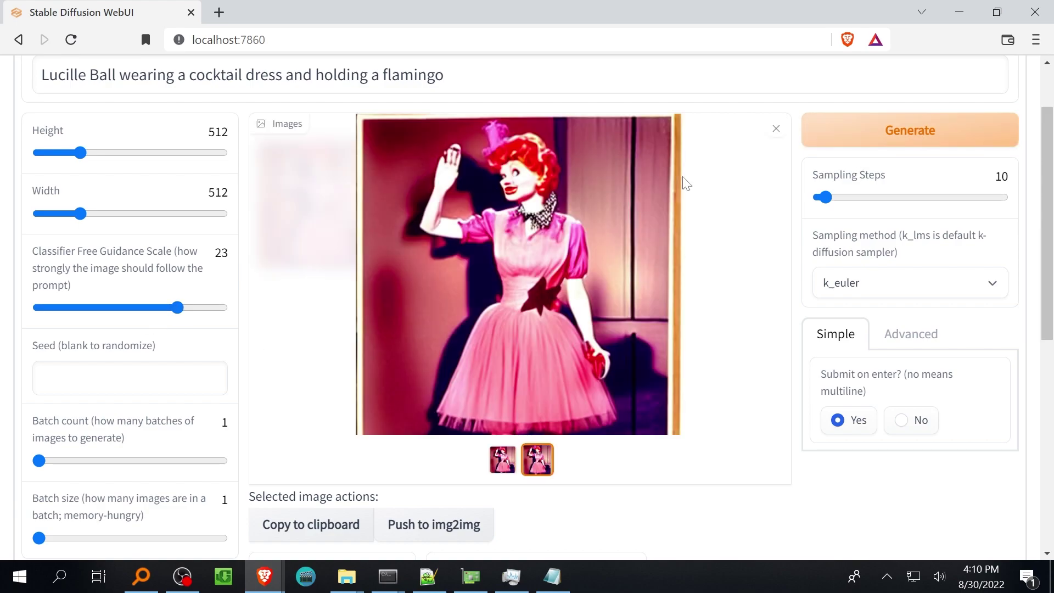
pyautogui.click(852, 134)
pyautogui.press('Right')
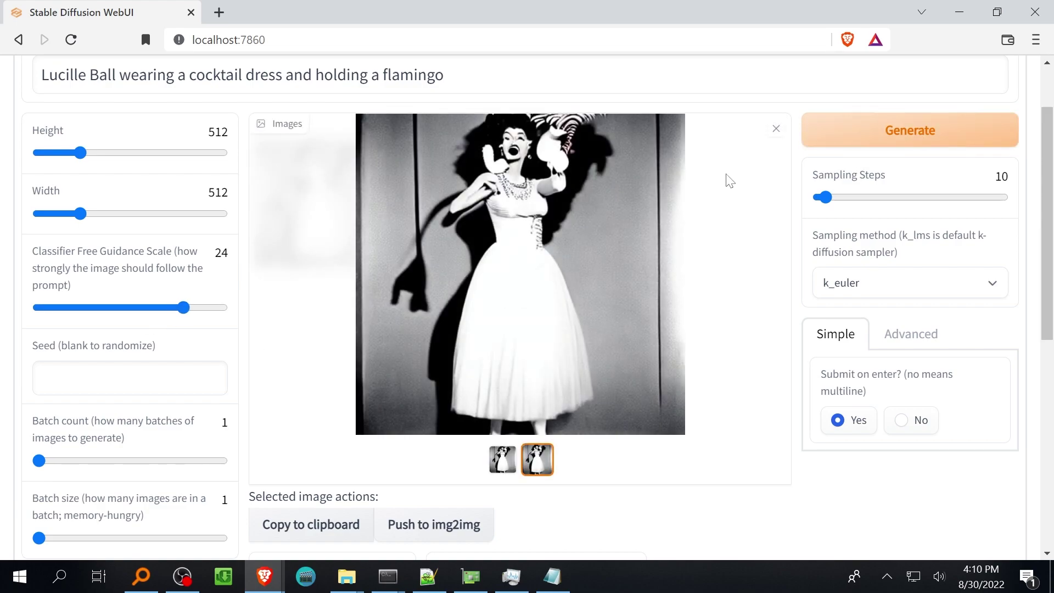
pyautogui.click(805, 139)
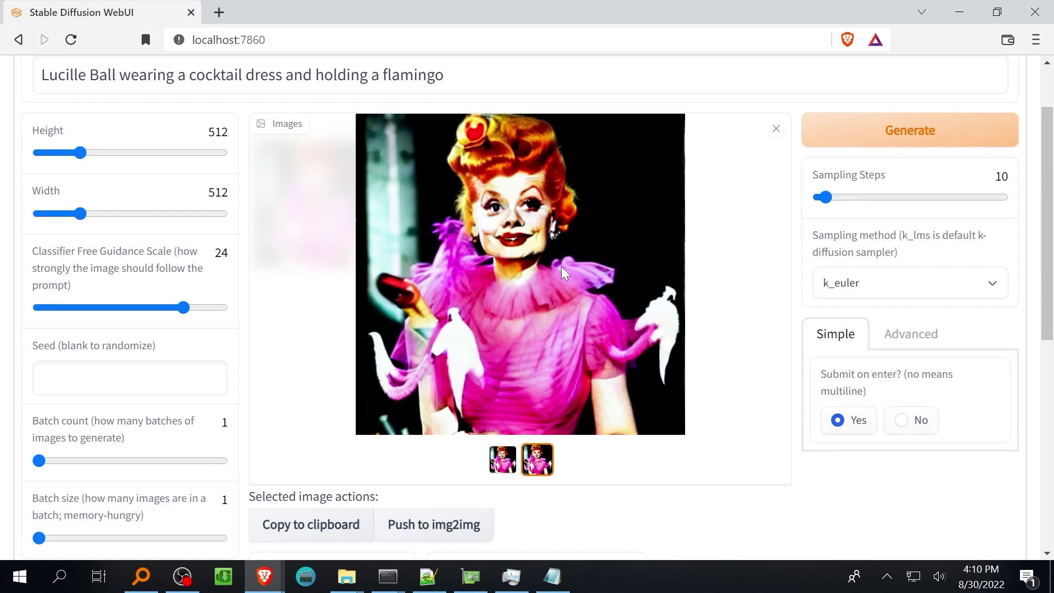
pyautogui.click(820, 140)
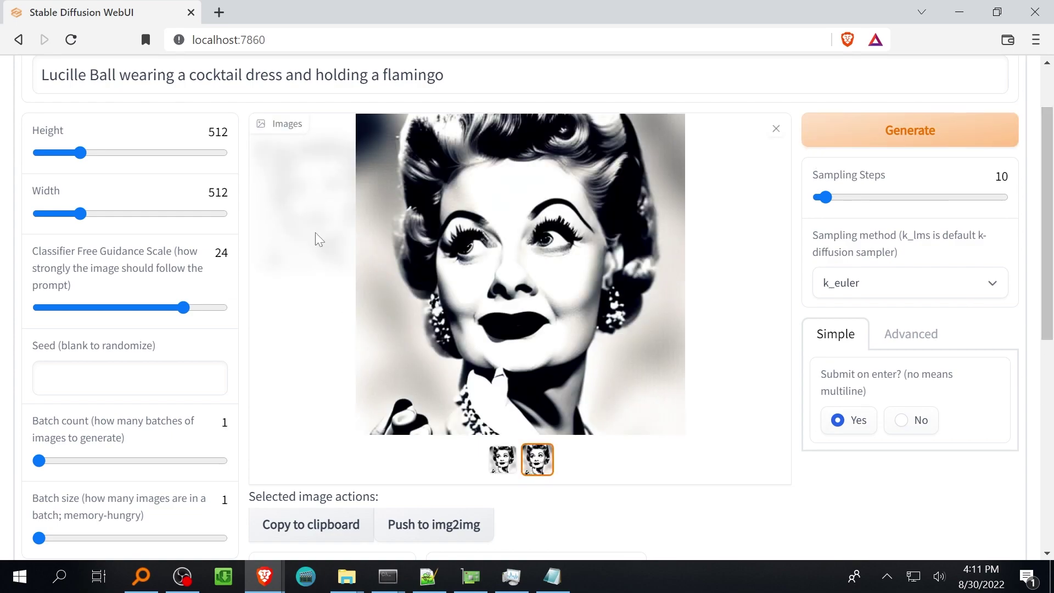
# Generate images at guidance scales 25 and 26
pyautogui.click(186, 309)
pyautogui.press('Right')
pyautogui.click(990, 134)
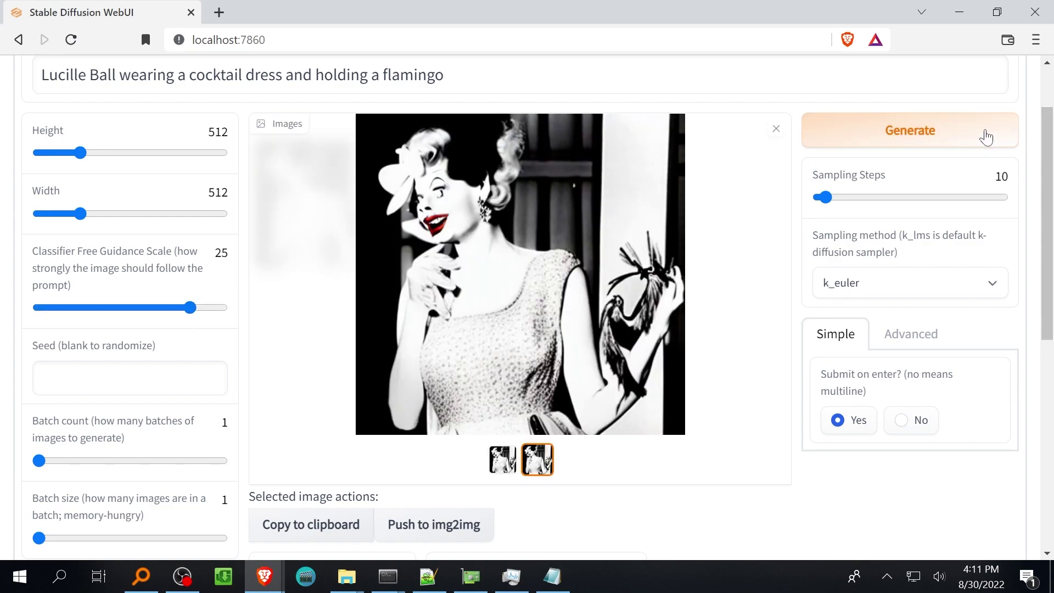
pyautogui.click(975, 126)
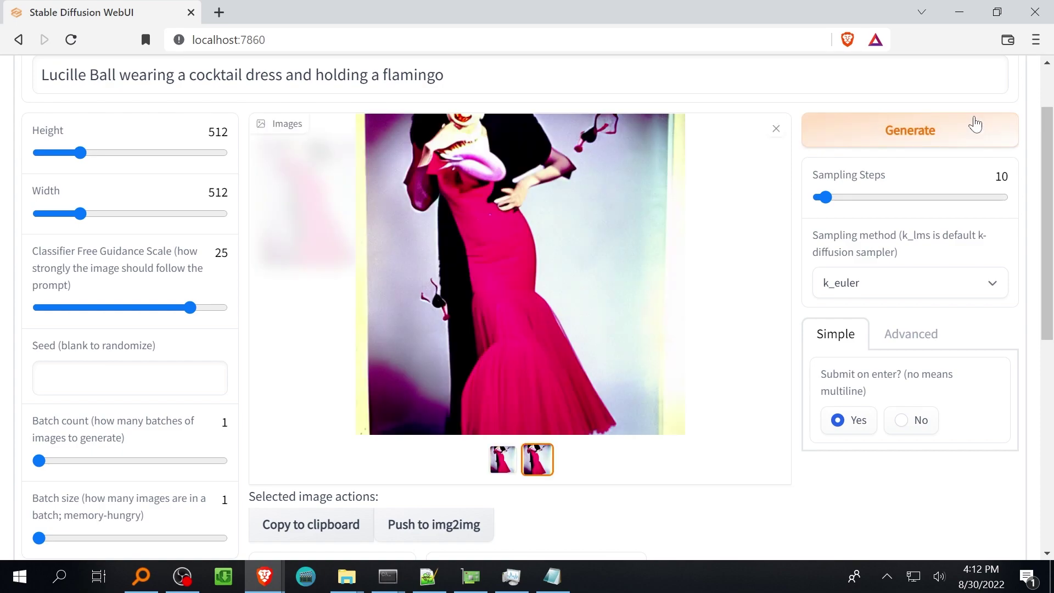
pyautogui.press('Right')
pyautogui.click(975, 125)
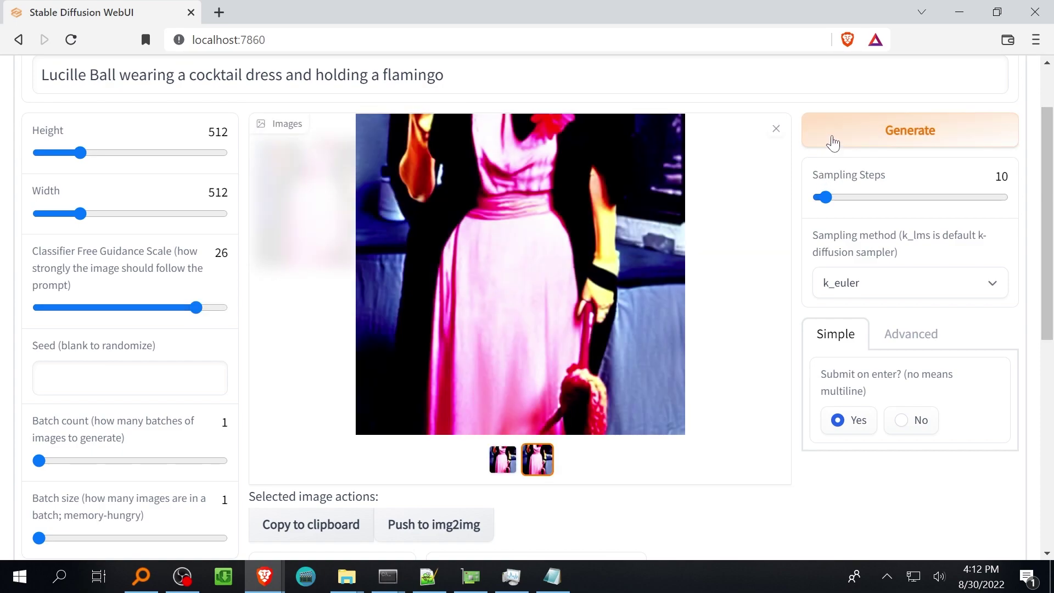
pyautogui.click(833, 142)
# Generate images at guidance scales 27, 28 and 29
pyautogui.press('Right')
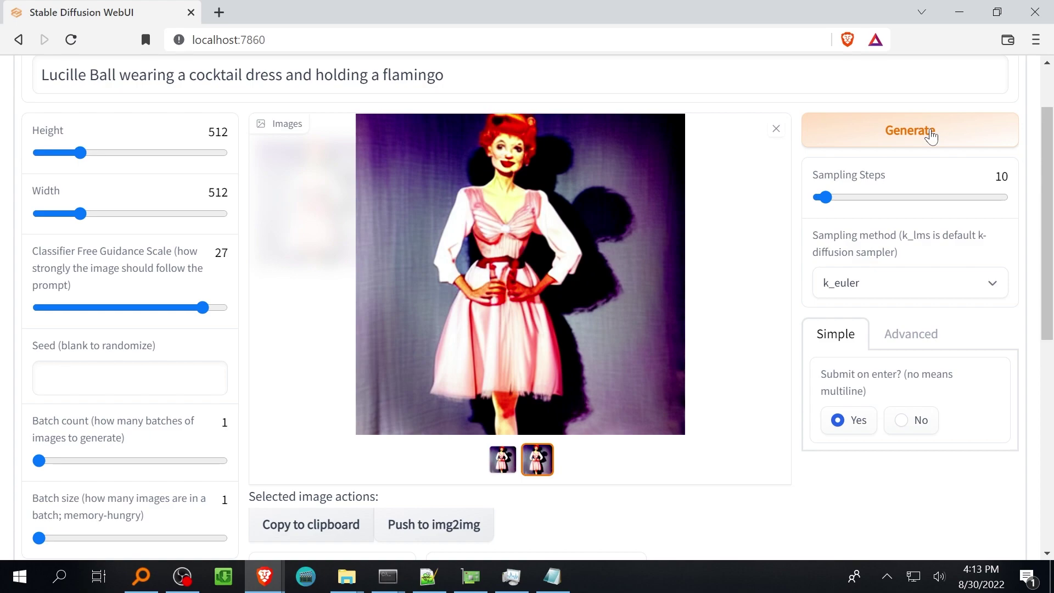
pyautogui.click(932, 136)
pyautogui.press('Right')
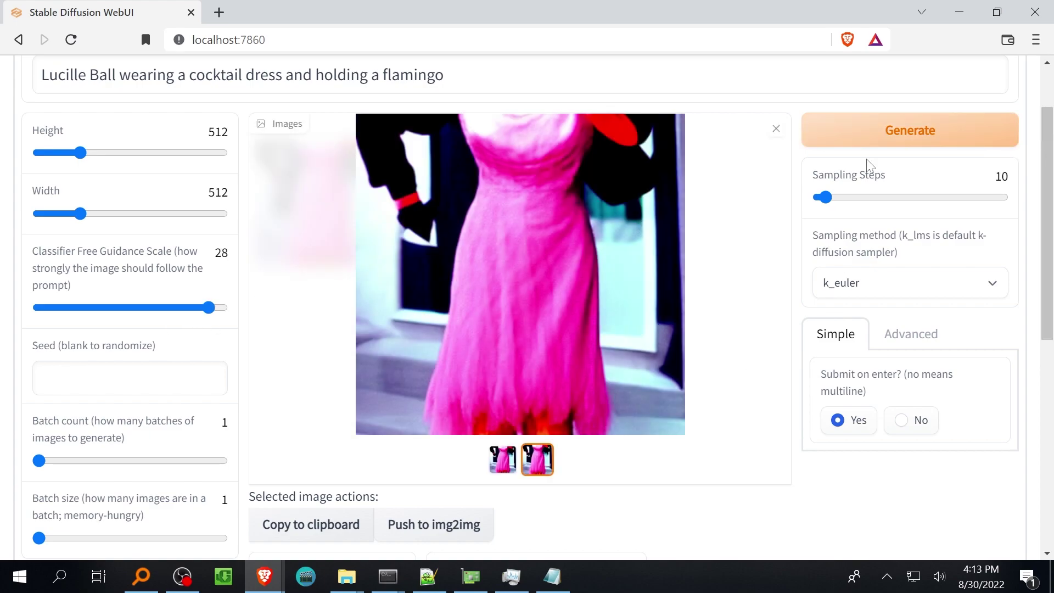
pyautogui.click(870, 145)
pyautogui.press('Right')
pyautogui.click(871, 146)
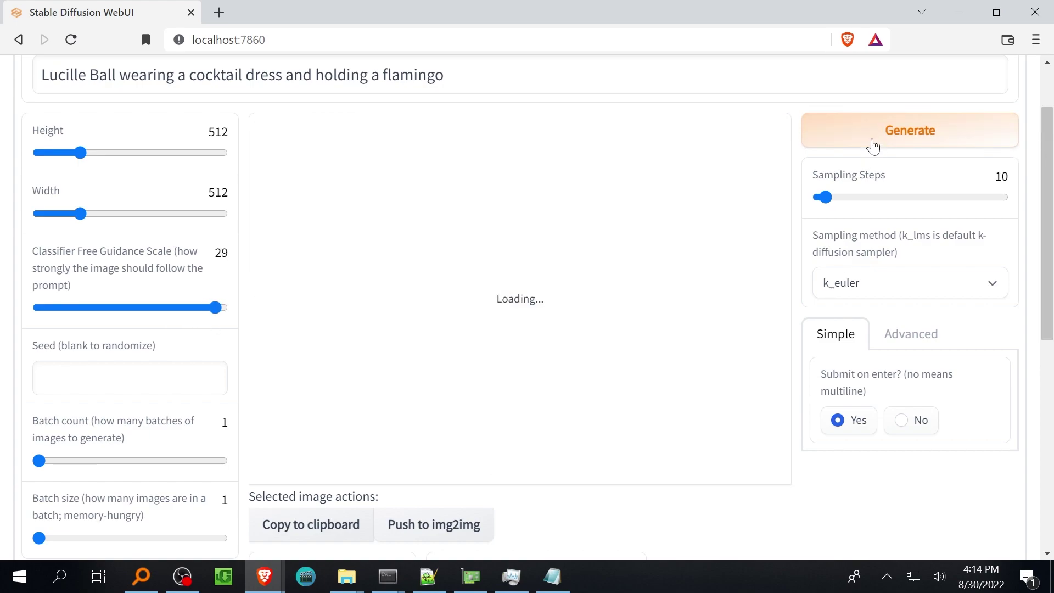
# Nudge the guidance scale once more and switch the sampling method to k_euler
pyautogui.press('Right')
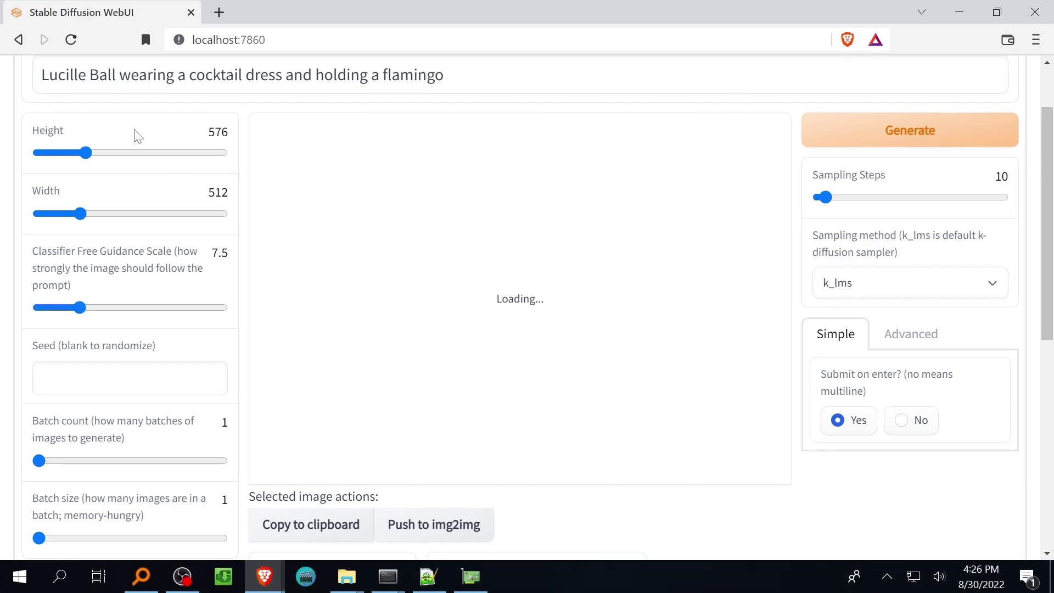
pyautogui.click(924, 282)
pyautogui.click(865, 383)
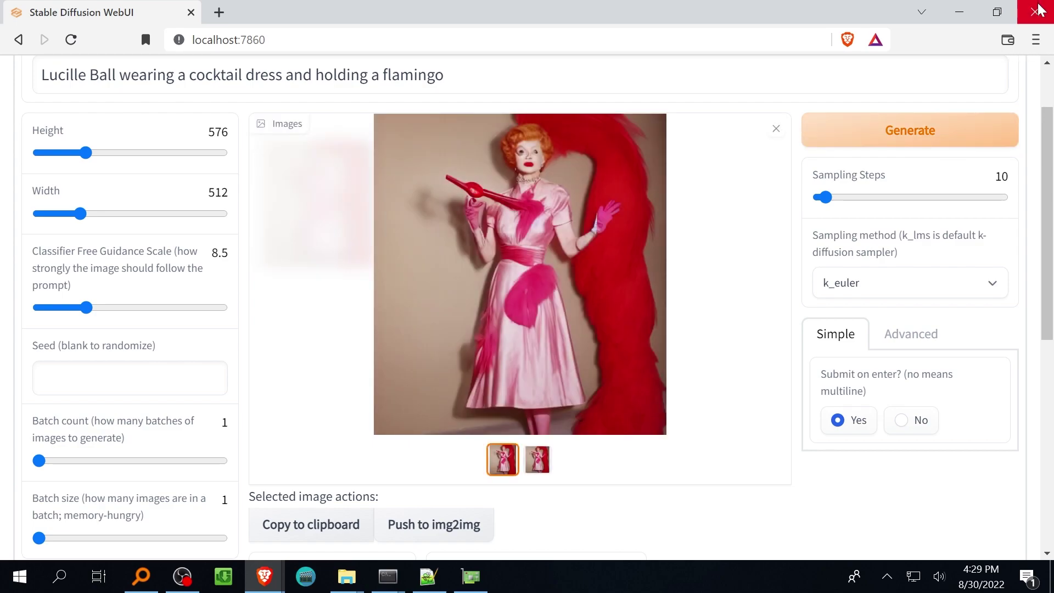
pyautogui.click(537, 459)
pyautogui.scroll(-5, 299, 313)
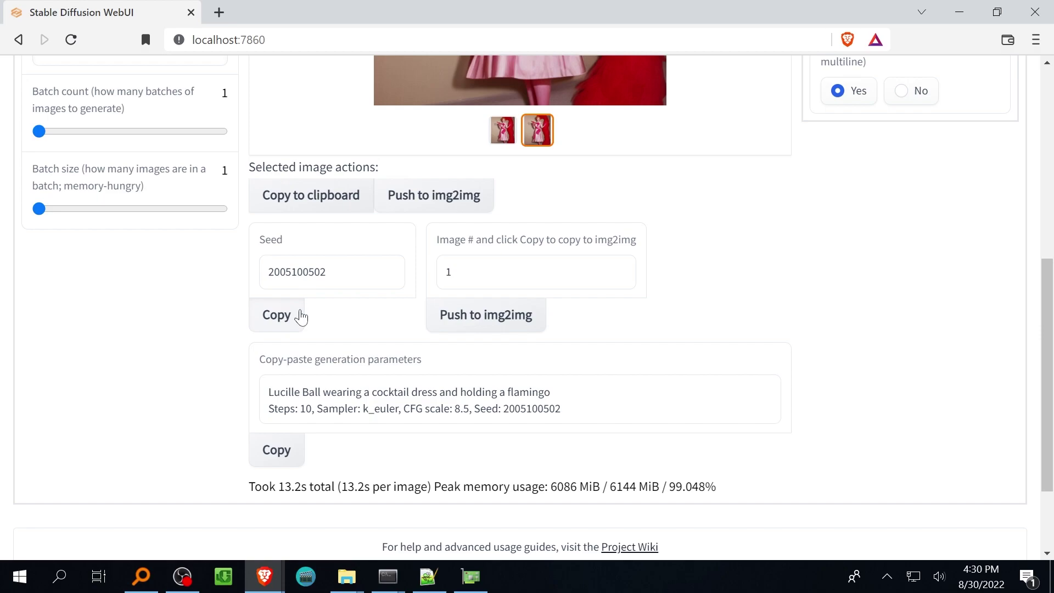
pyautogui.click(278, 313)
pyautogui.scroll(5, 290, 318)
pyautogui.moveTo(824, 197); pyautogui.dragTo(834, 199)
pyautogui.click(872, 132)
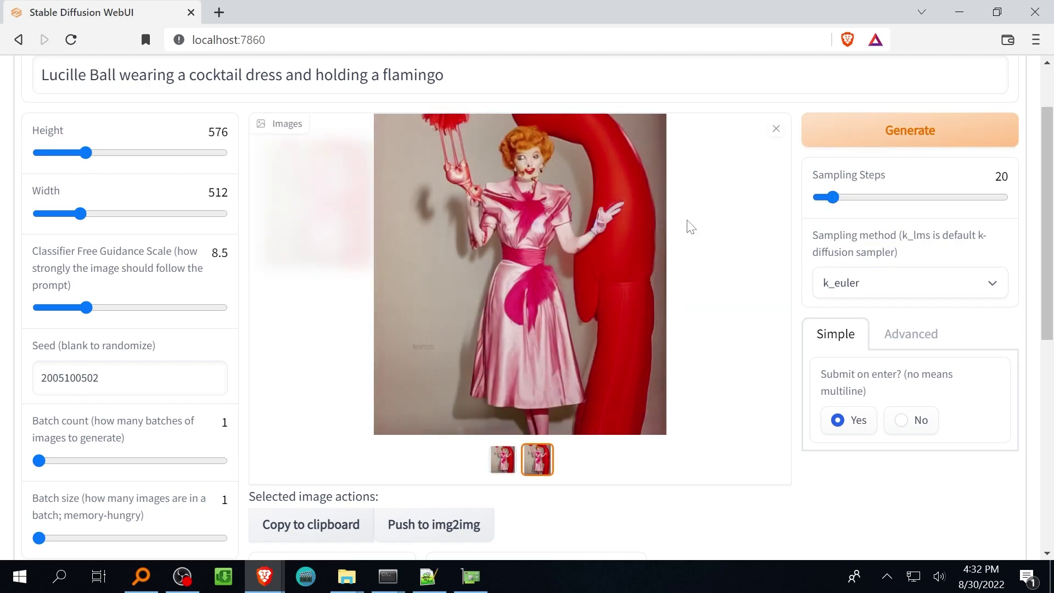
# Raise sampling steps through 25, 30 and 50 to 75 and generate the fixed-seed image
pyautogui.moveTo(833, 199); pyautogui.dragTo(840, 200)
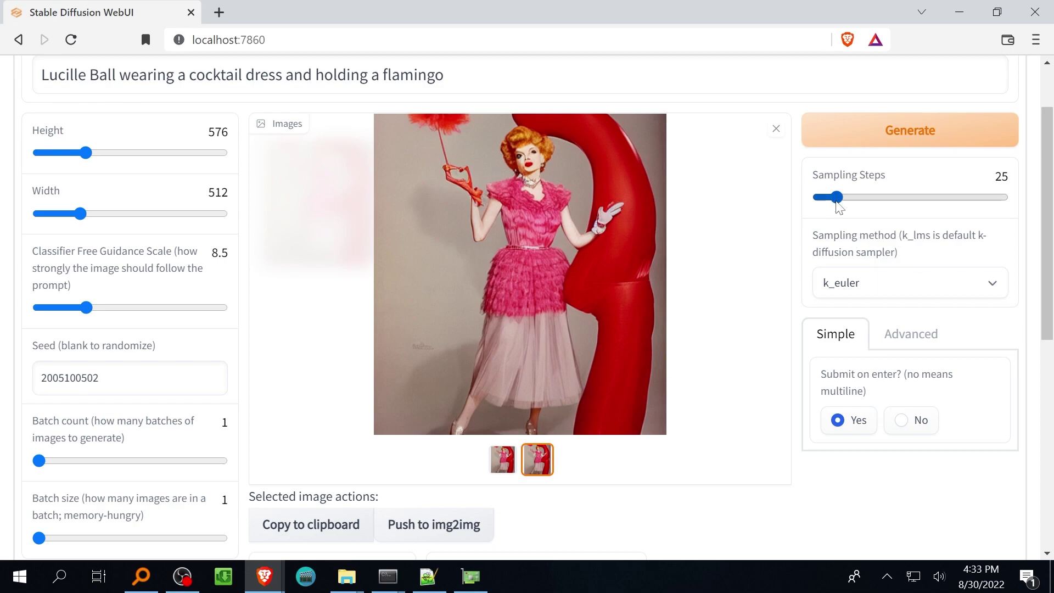
pyautogui.moveTo(837, 197); pyautogui.dragTo(841, 197)
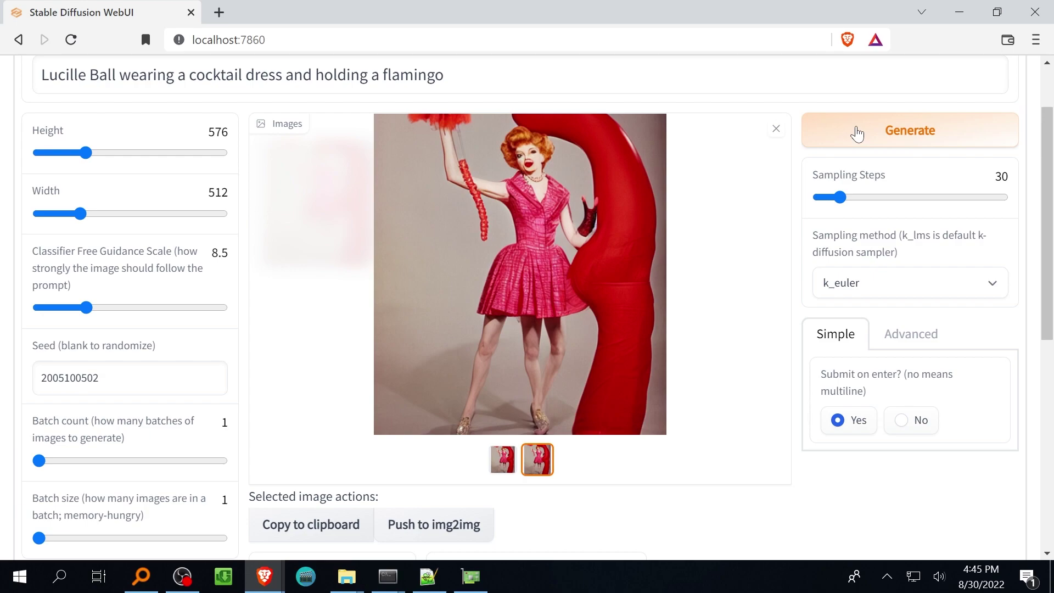
pyautogui.click(854, 198)
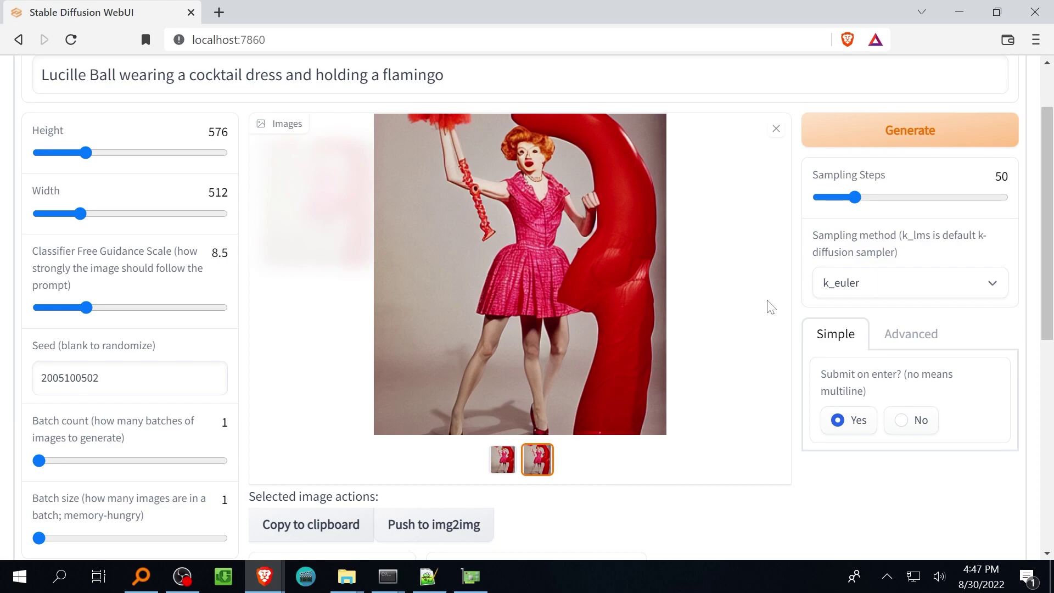
pyautogui.moveTo(854, 197); pyautogui.dragTo(866, 197)
pyautogui.moveTo(866, 197); pyautogui.dragTo(874, 197)
pyautogui.click(878, 131)
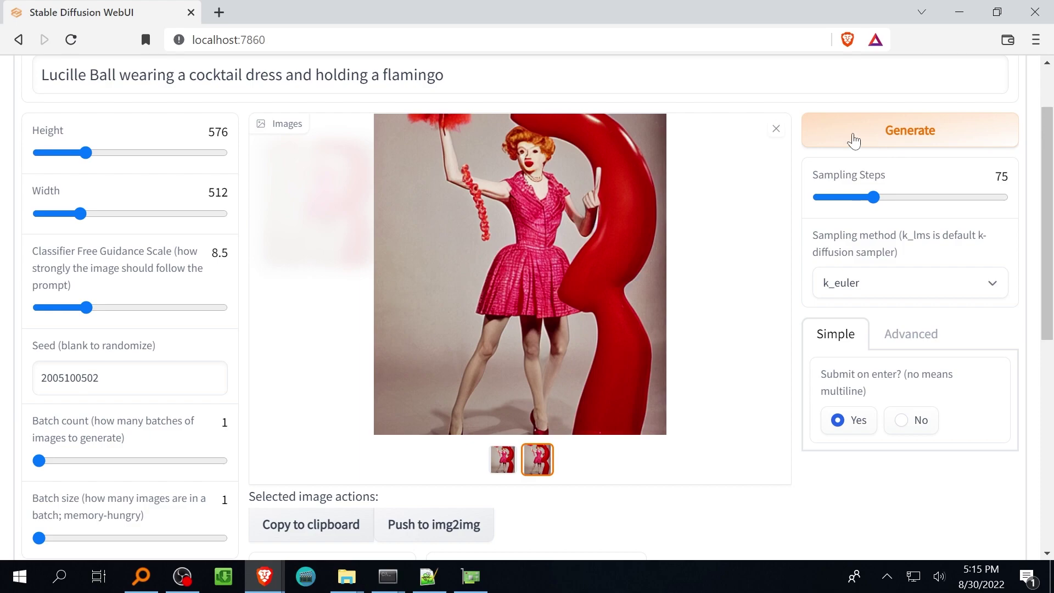
# Generate at 100 steps, then push sampling steps via 150 and 225 to 250 and generate
pyautogui.moveTo(873, 198); pyautogui.dragTo(892, 198)
pyautogui.click(913, 149)
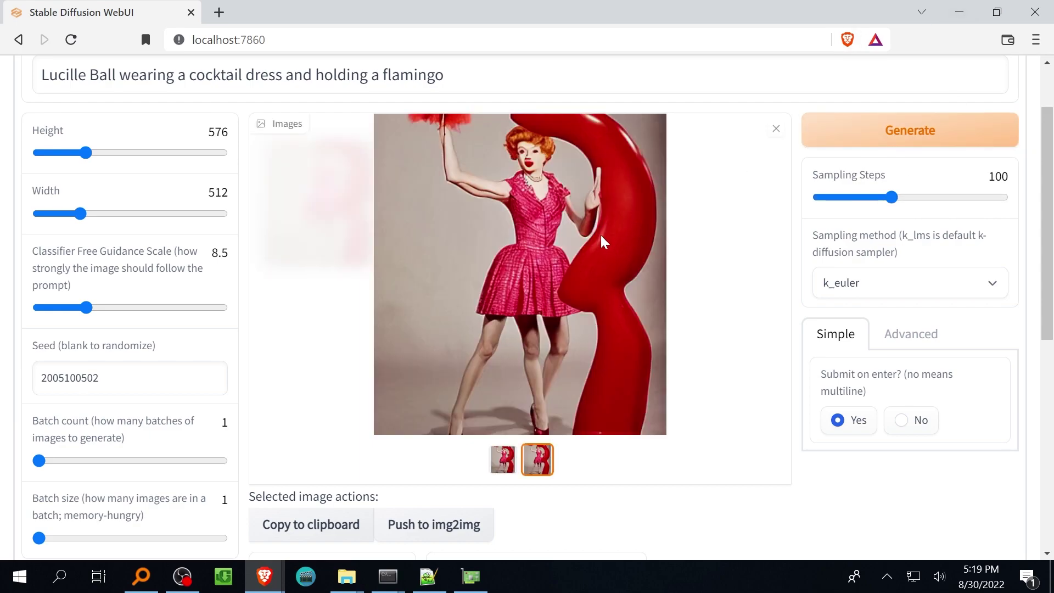
pyautogui.moveTo(892, 198); pyautogui.dragTo(930, 198)
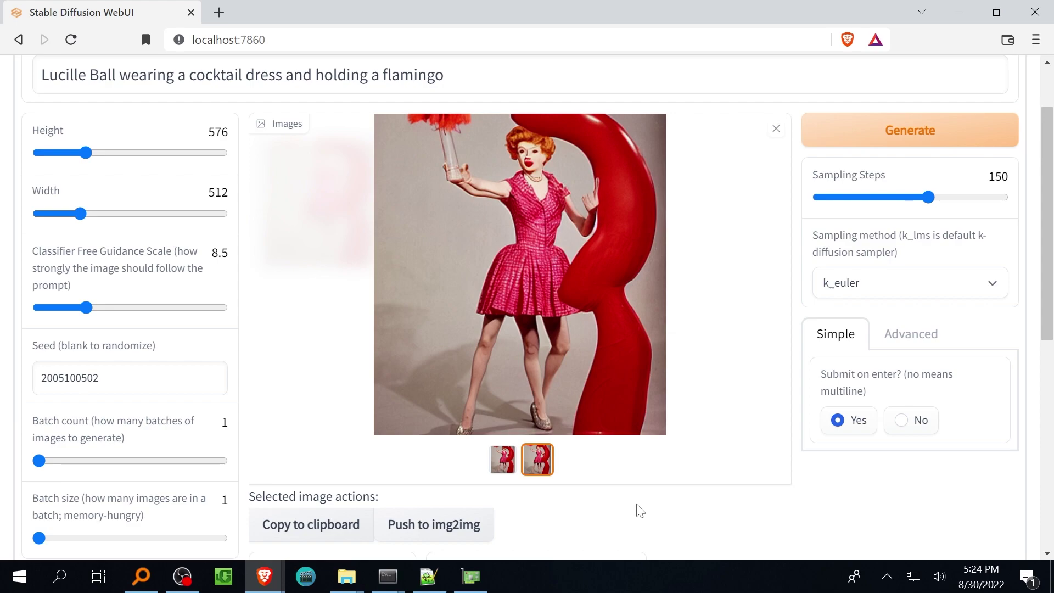
pyautogui.moveTo(928, 198); pyautogui.dragTo(965, 202)
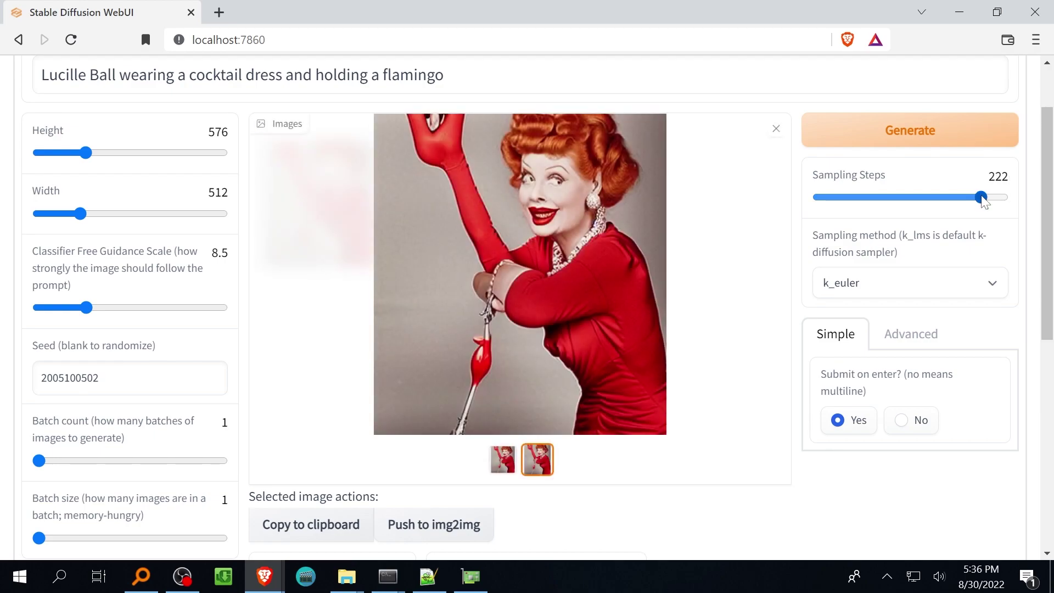
pyautogui.moveTo(983, 199); pyautogui.dragTo(986, 200)
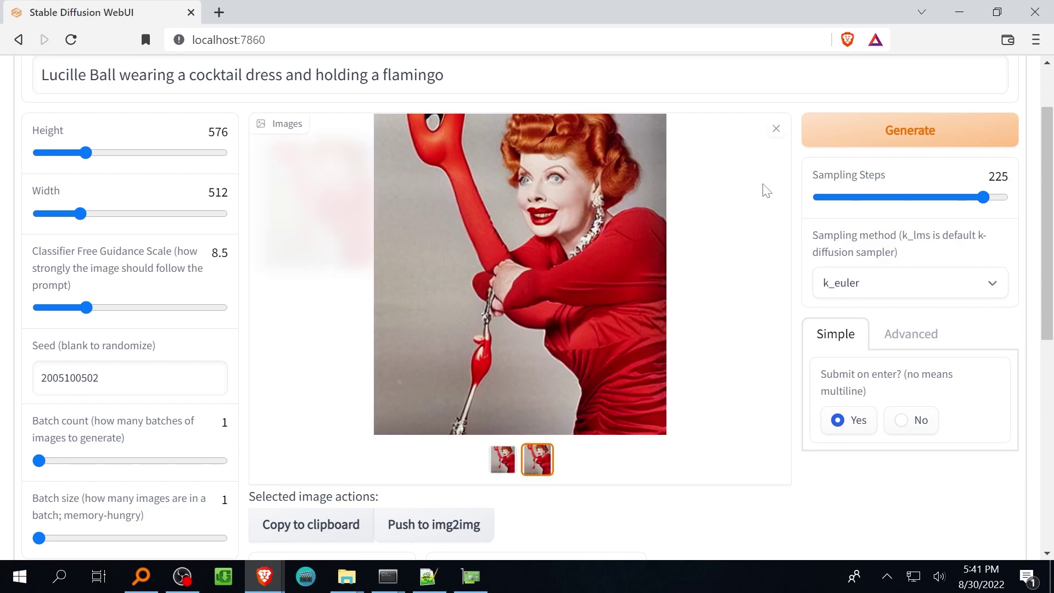
pyautogui.moveTo(994, 203); pyautogui.dragTo(1008, 198)
pyautogui.click(910, 140)
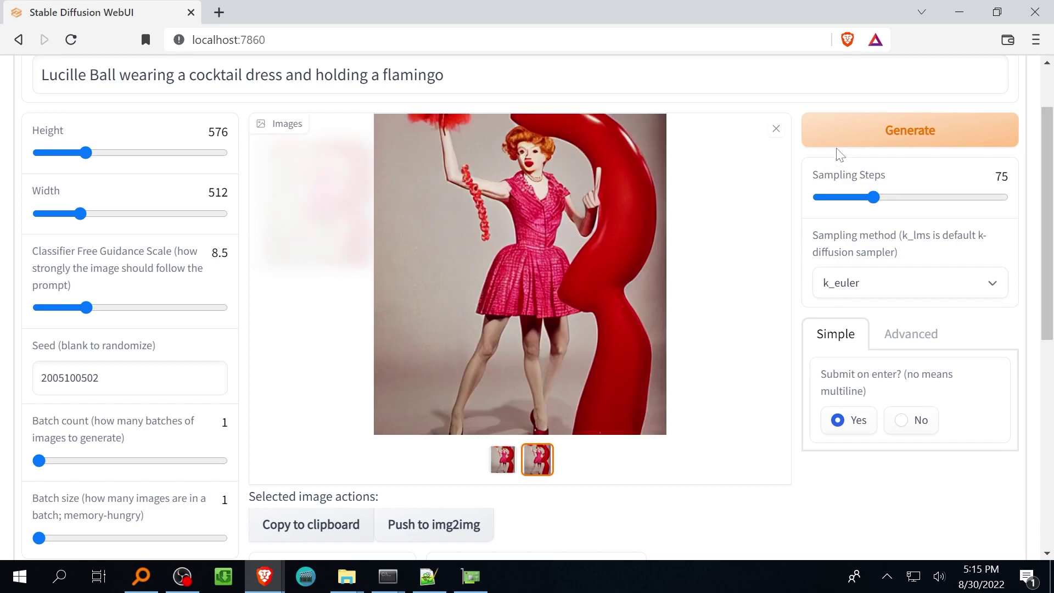
pyautogui.moveTo(874, 197); pyautogui.dragTo(897, 199)
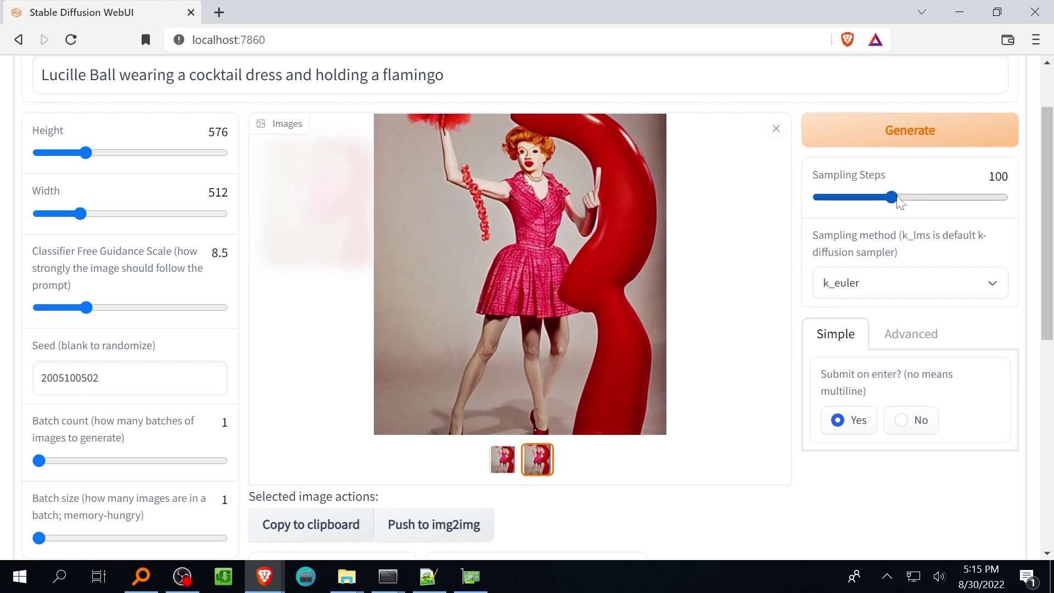
pyautogui.click(914, 144)
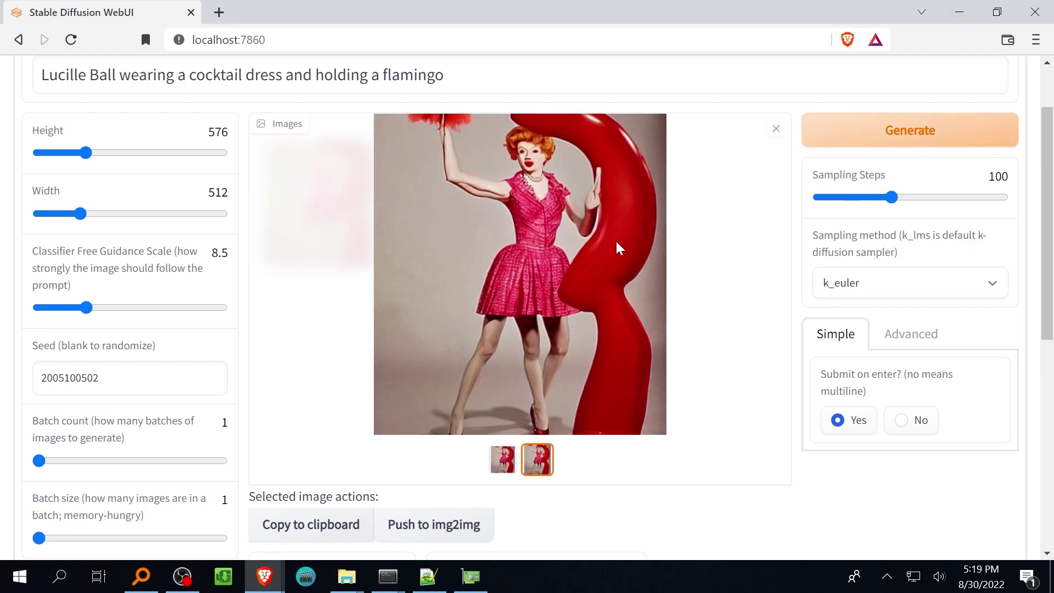
pyautogui.moveTo(905, 197); pyautogui.dragTo(929, 202)
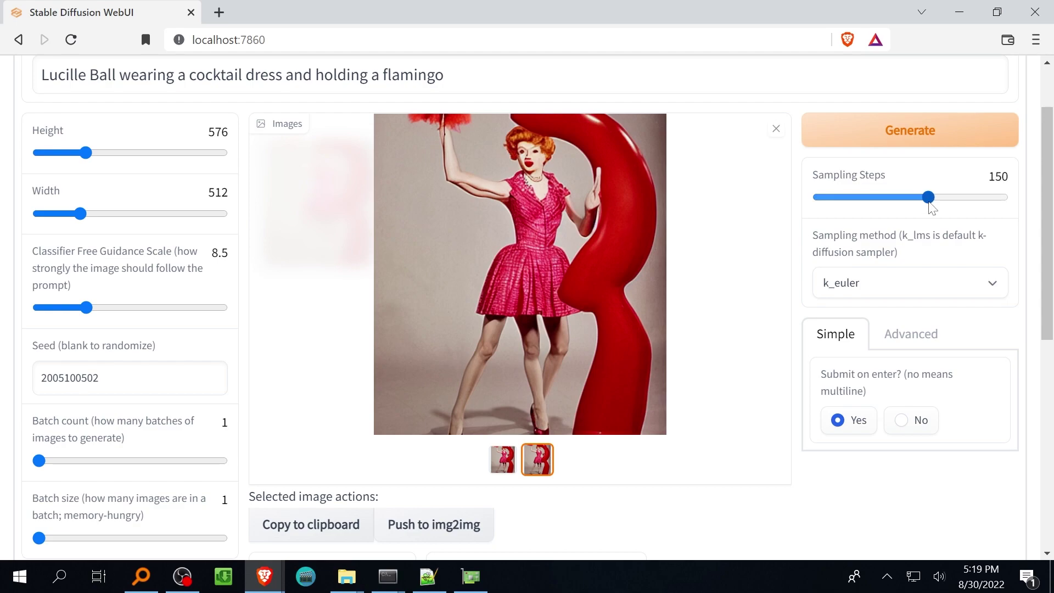
pyautogui.click(910, 131)
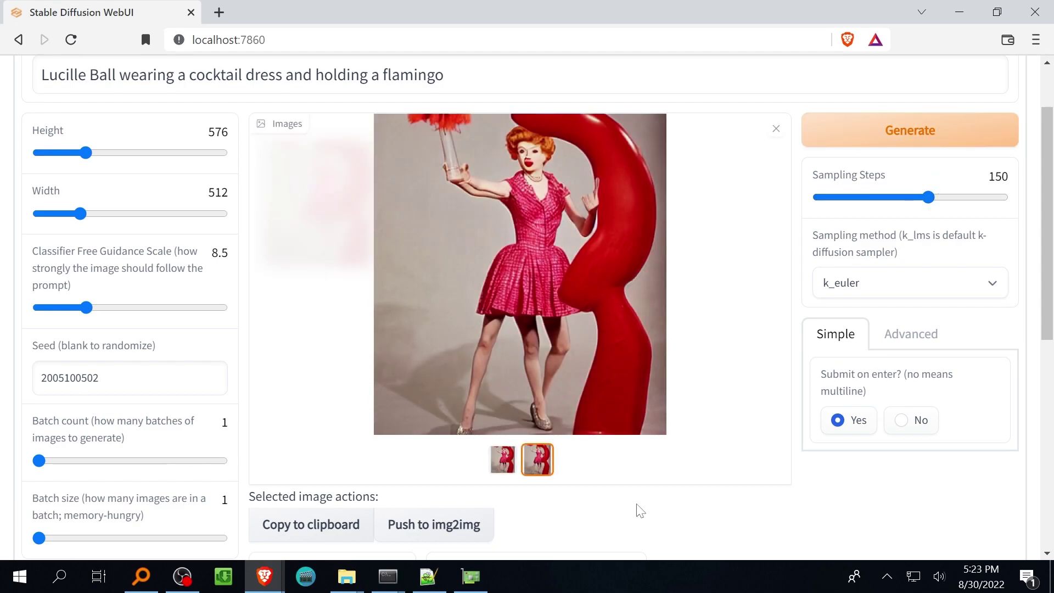